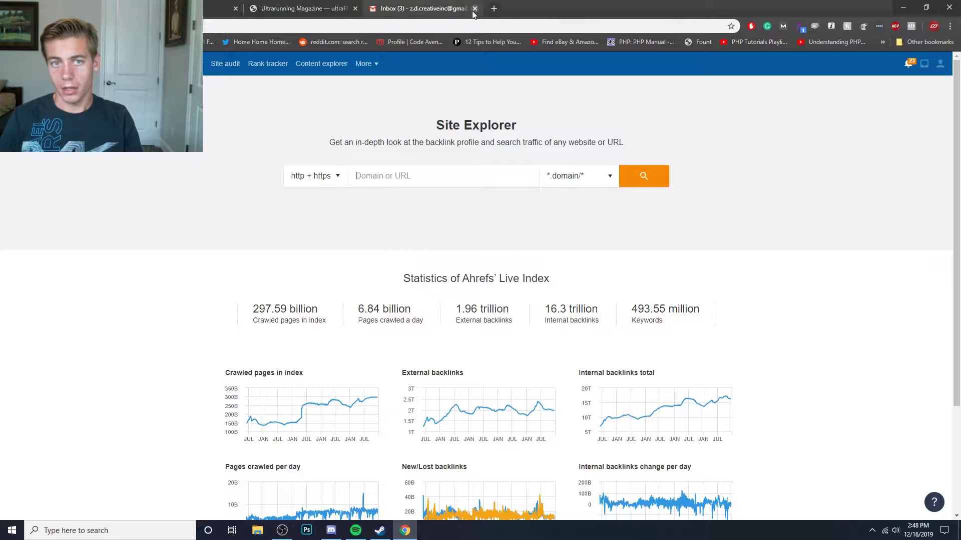
Step: Close the email inbox tab and look over the open Runner's World and Ultrarunning Magazine websites
click(475, 8)
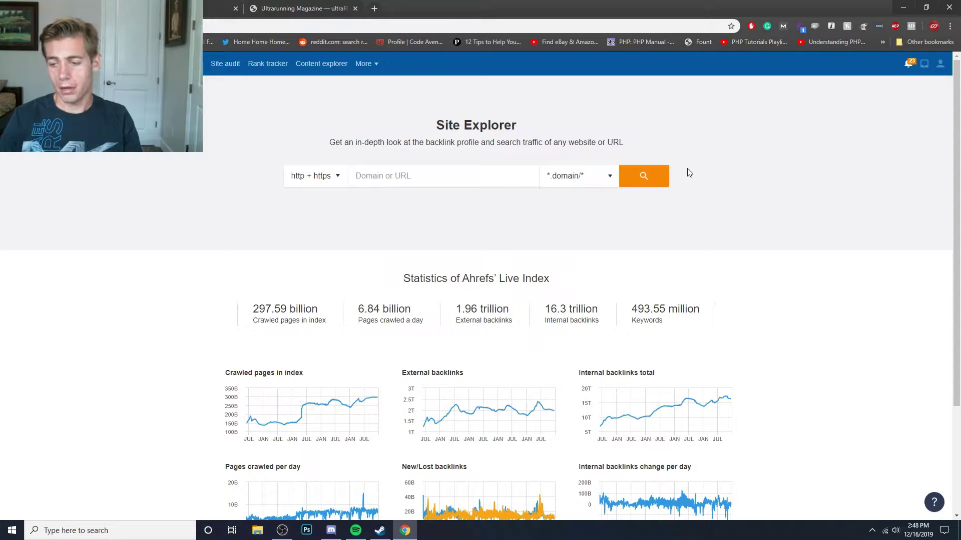
click(215, 8)
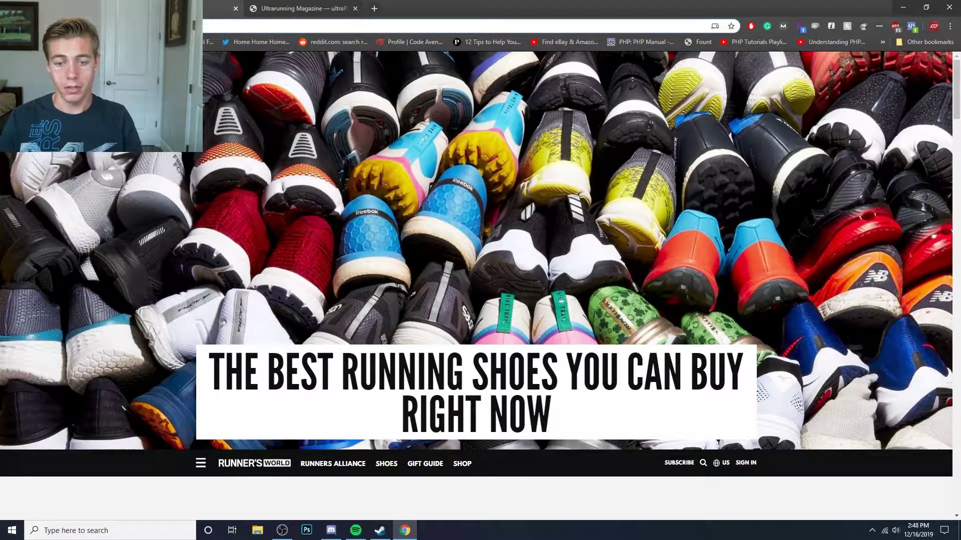
click(300, 9)
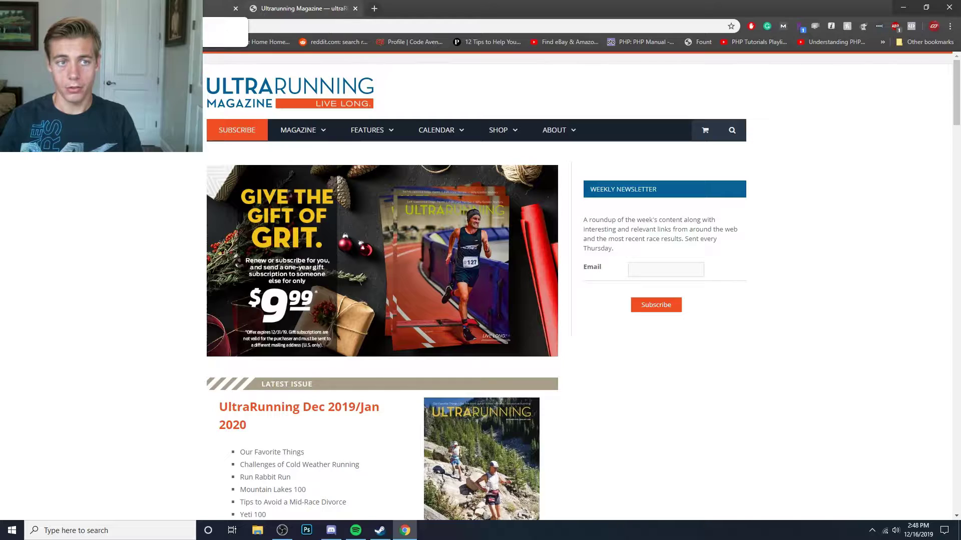
click(216, 9)
click(326, 6)
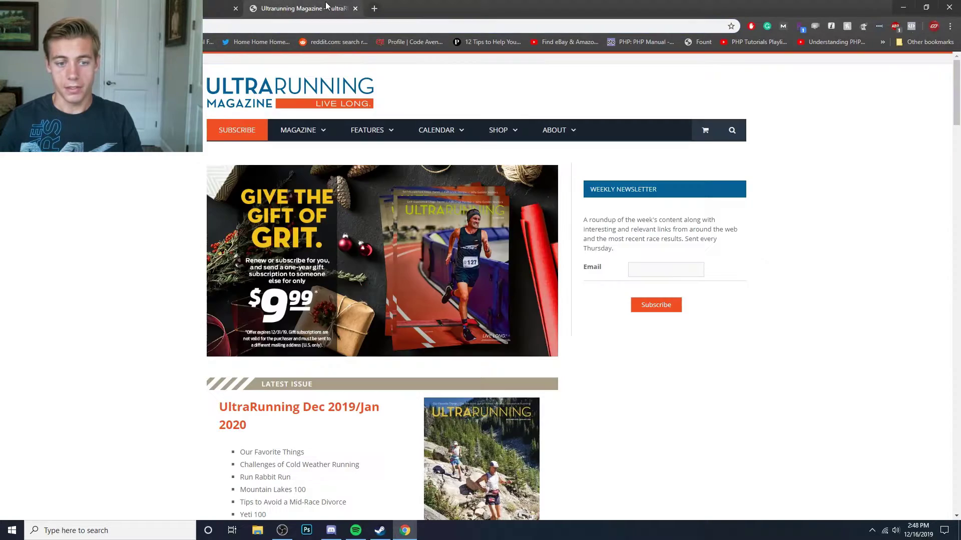
click(224, 7)
click(170, 9)
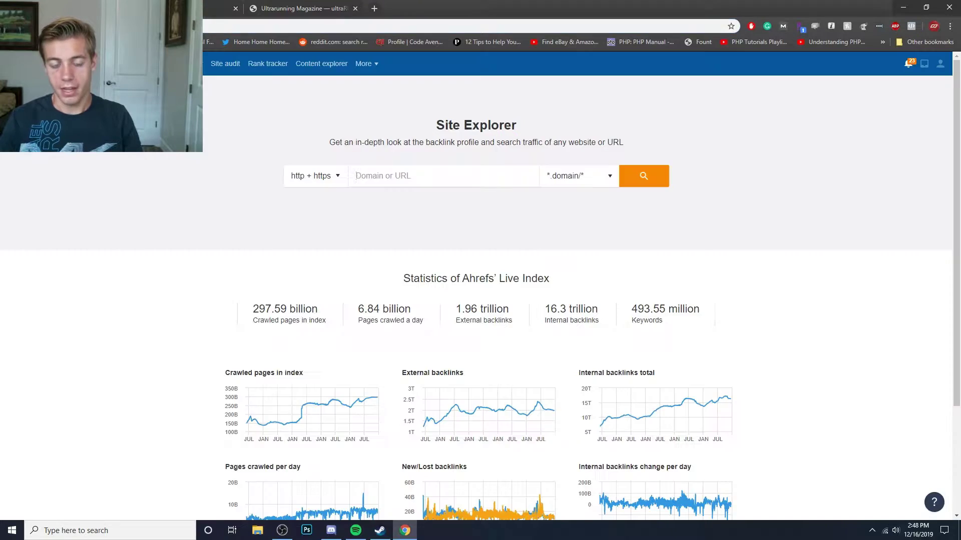
text(https://www.runnersworld.com/)
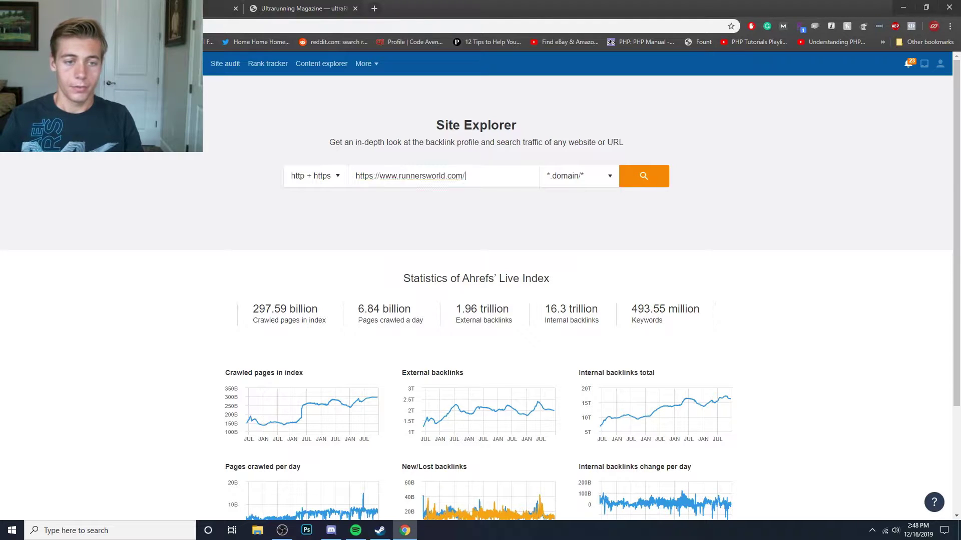
click(644, 176)
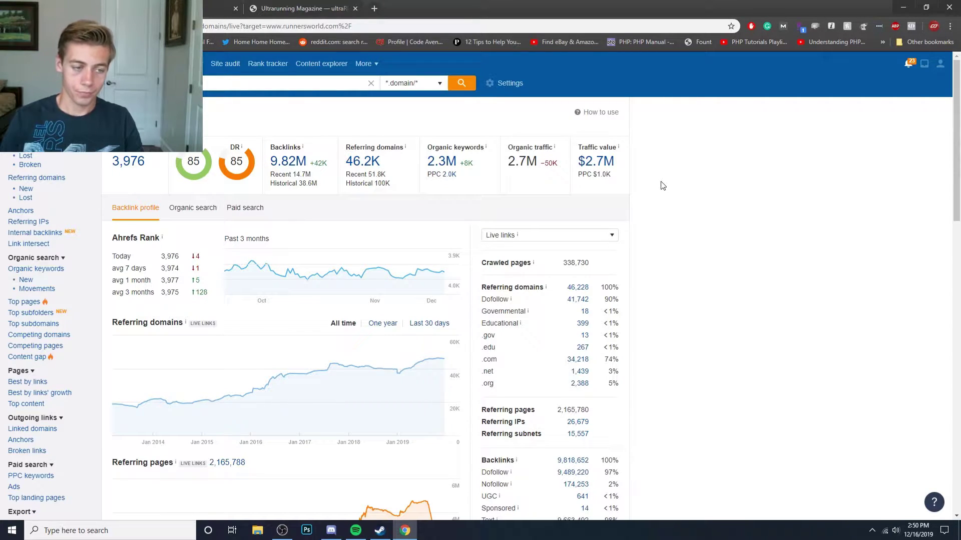
Step: Examine the backlink profile charts, from Ahrefs Rank and referring domains through to the CTLDs distribution and anchors
scroll(663, 186, down, 1)
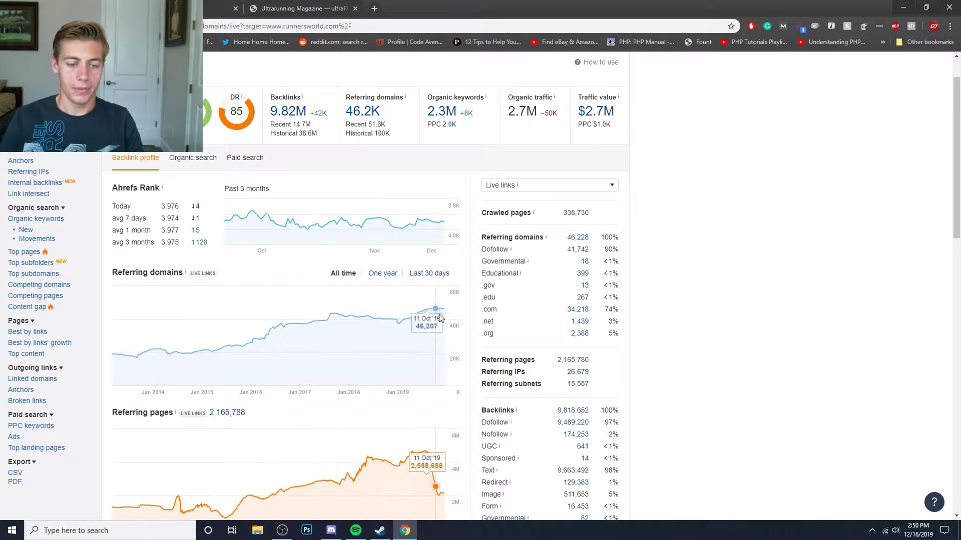
scroll(223, 325, down, 3)
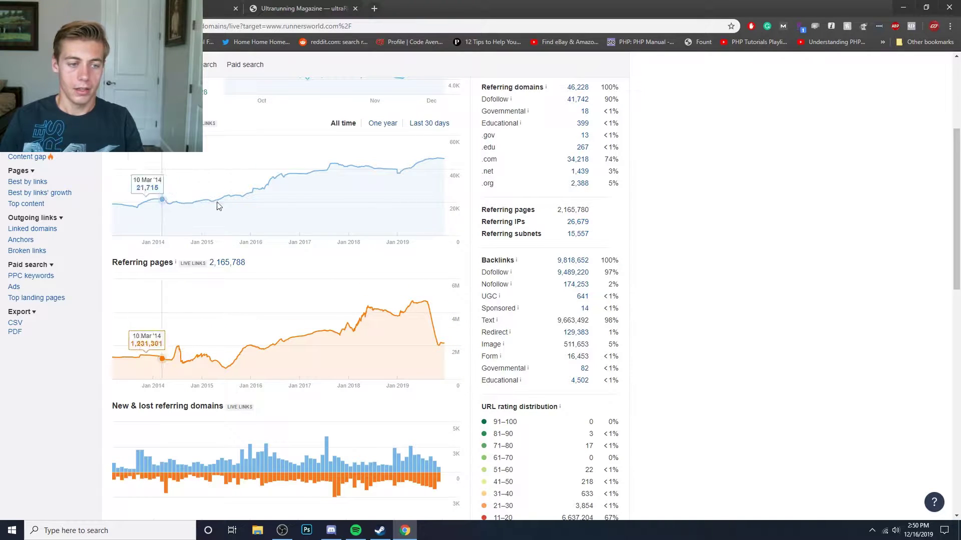
scroll(210, 280, down, 1)
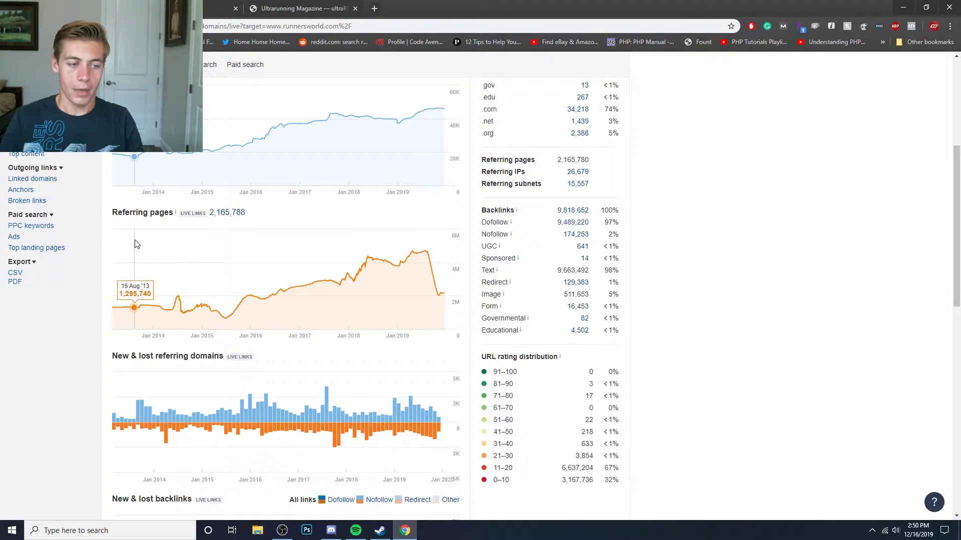
scroll(136, 245, down, 3)
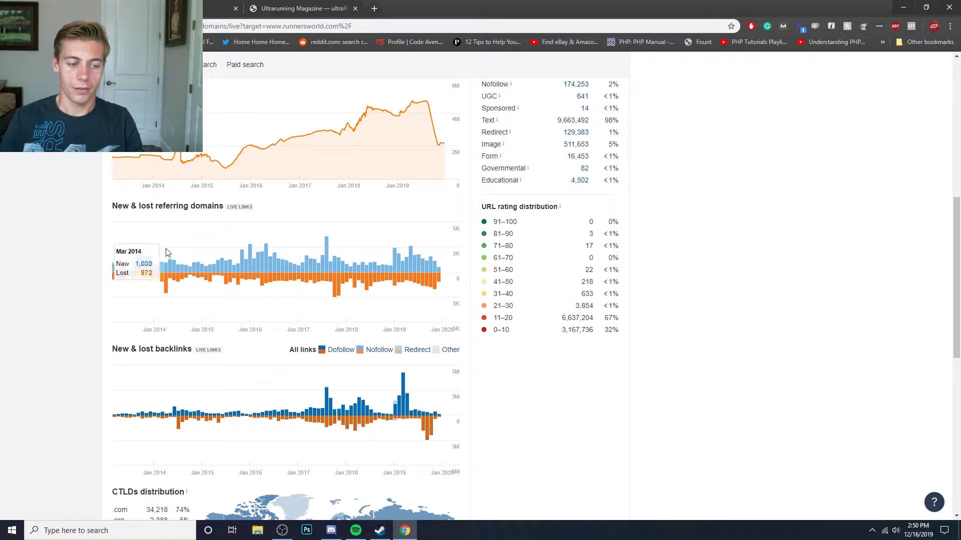
scroll(167, 252, down, 4)
scroll(155, 165, down, 5)
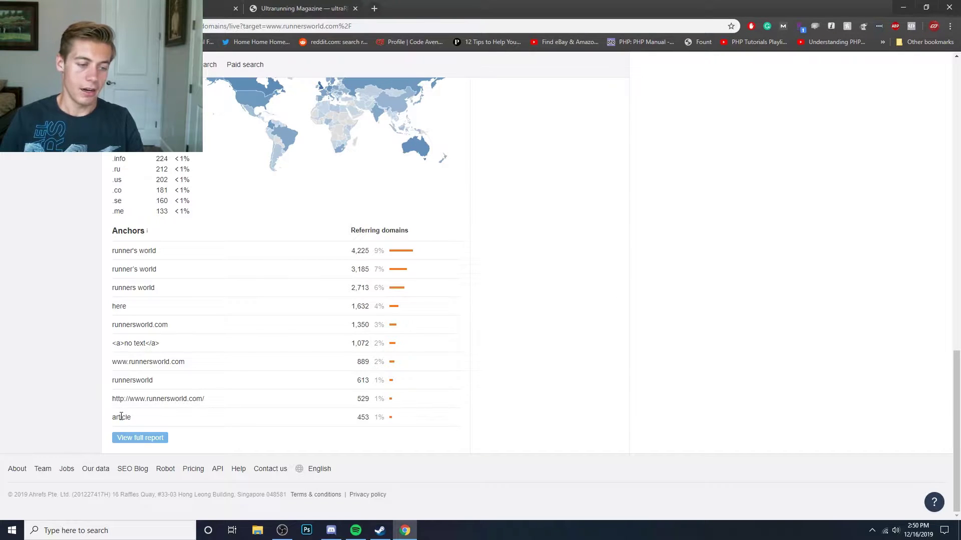
scroll(185, 359, up, 15)
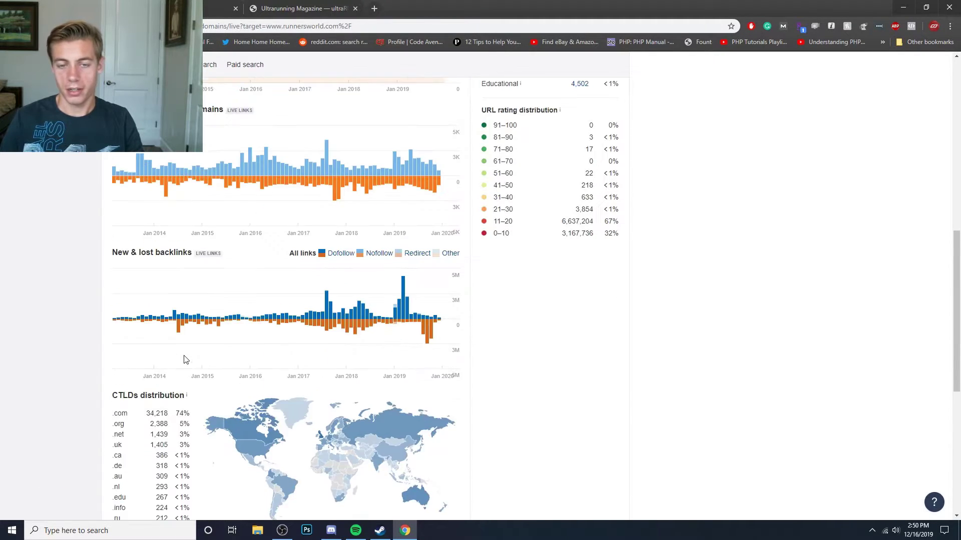
Step: Examine the breakdown of referring domains and backlinks by type, along with the URL rating distribution
scroll(185, 359, up, 4)
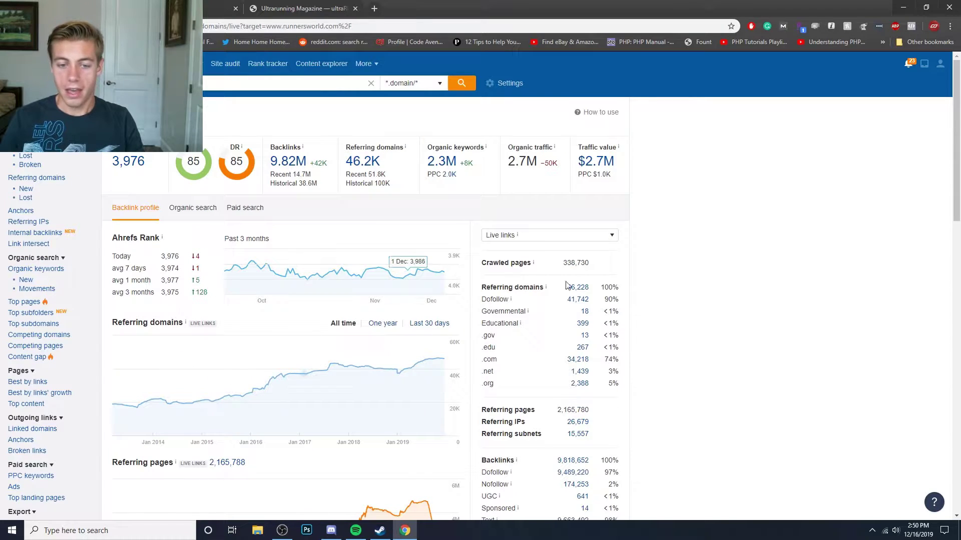
scroll(513, 304, down, 2)
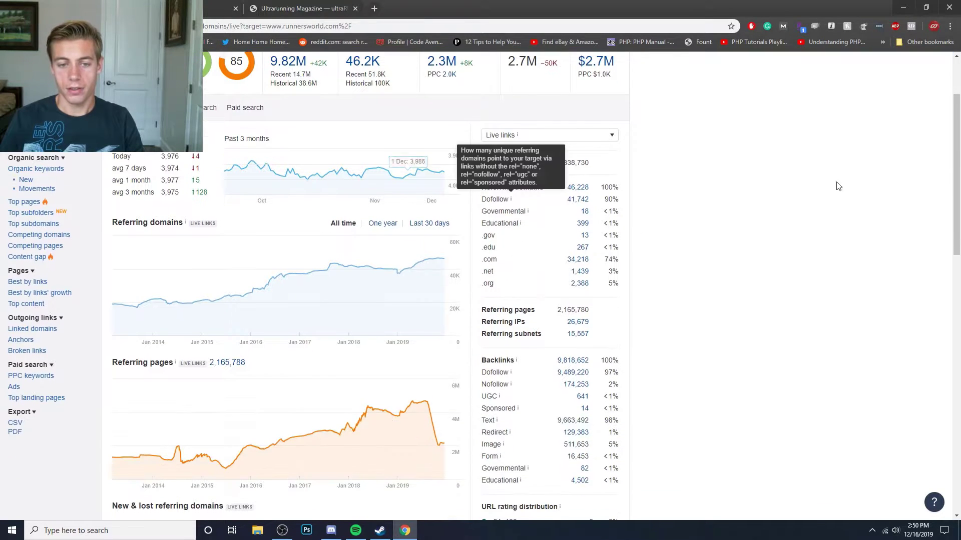
scroll(799, 198, down, 3)
scroll(799, 198, up, 1)
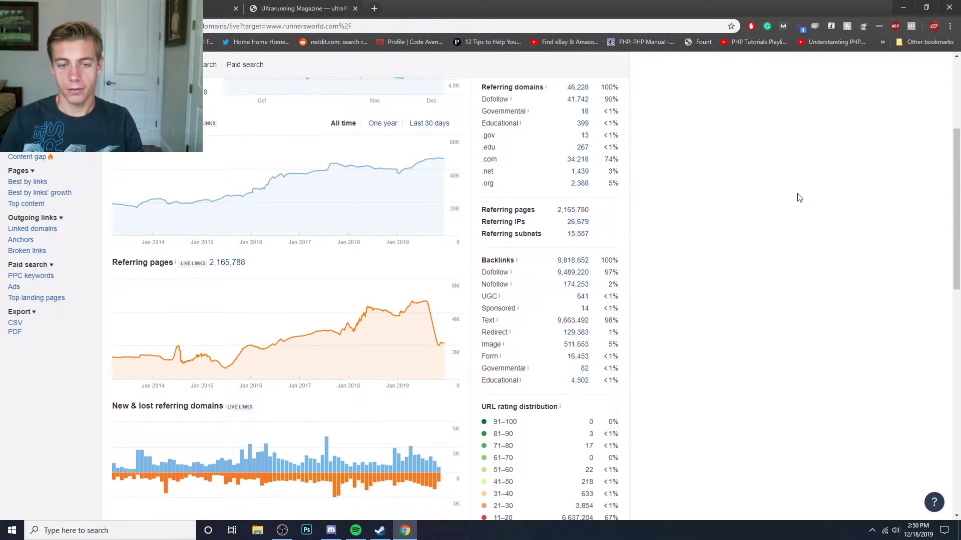
scroll(799, 197, down, 4)
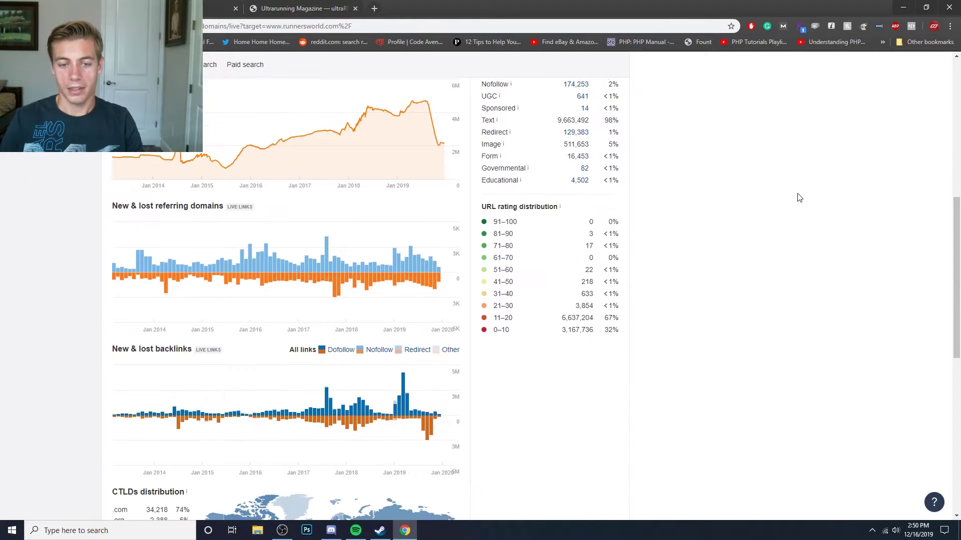
scroll(793, 211, up, 8)
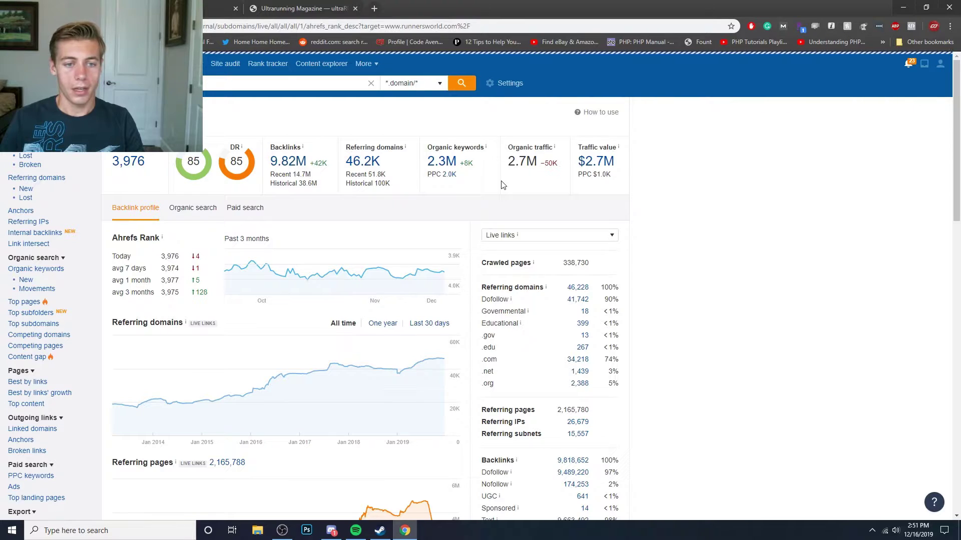
Step: Open the full backlinks report for runnersworld.com and look through its referring pages and anchors
click(356, 161)
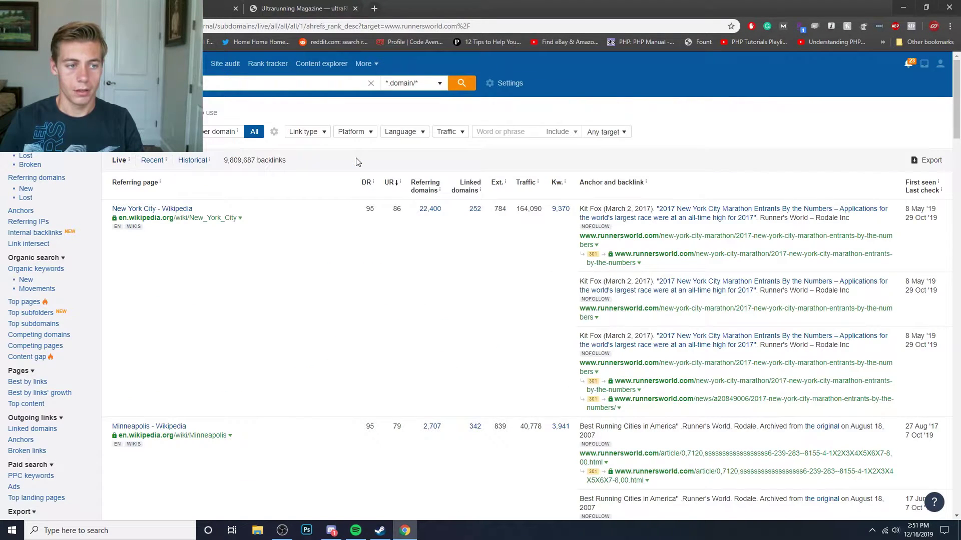
scroll(358, 161, down, 2)
scroll(358, 162, up, 2)
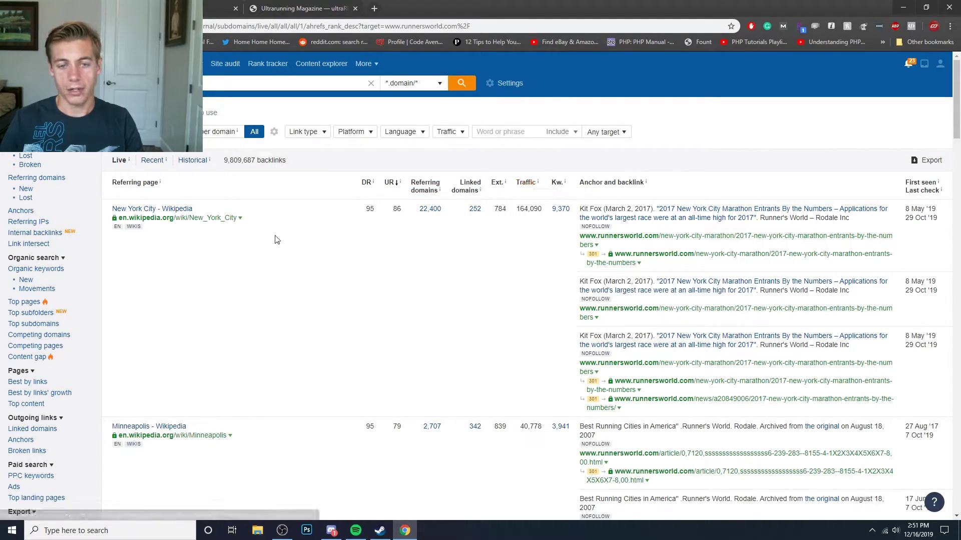
scroll(270, 248, down, 10)
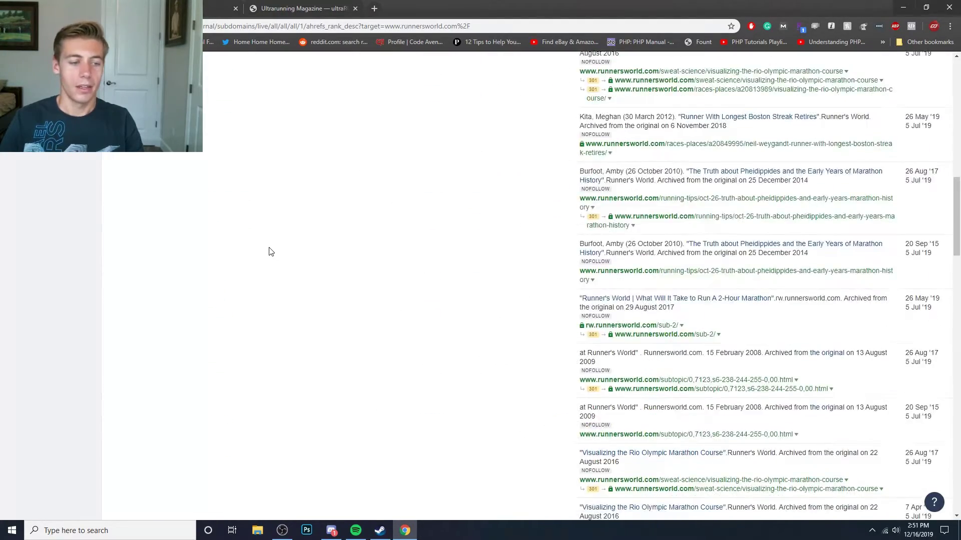
scroll(270, 251, down, 15)
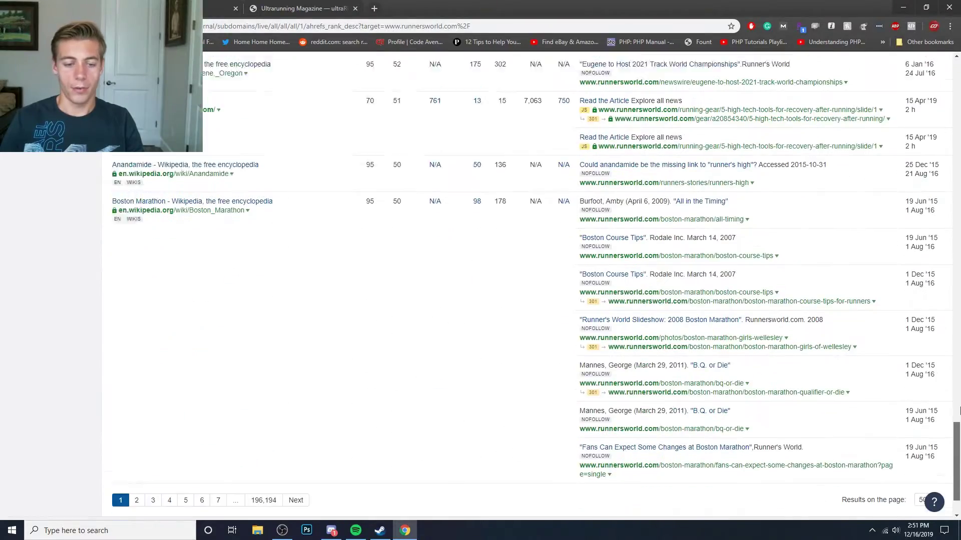
drag(957, 436, 959, 110)
scroll(835, 103, up, 1)
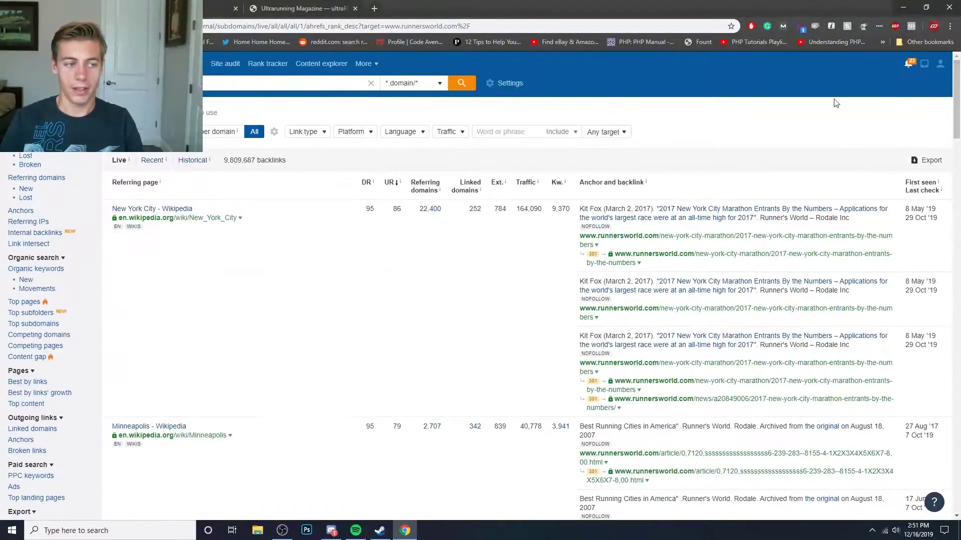
Step: Go back to the domain overview and examine its organic search data, including traffic, competitors, top keywords and top pages
click(10, 26)
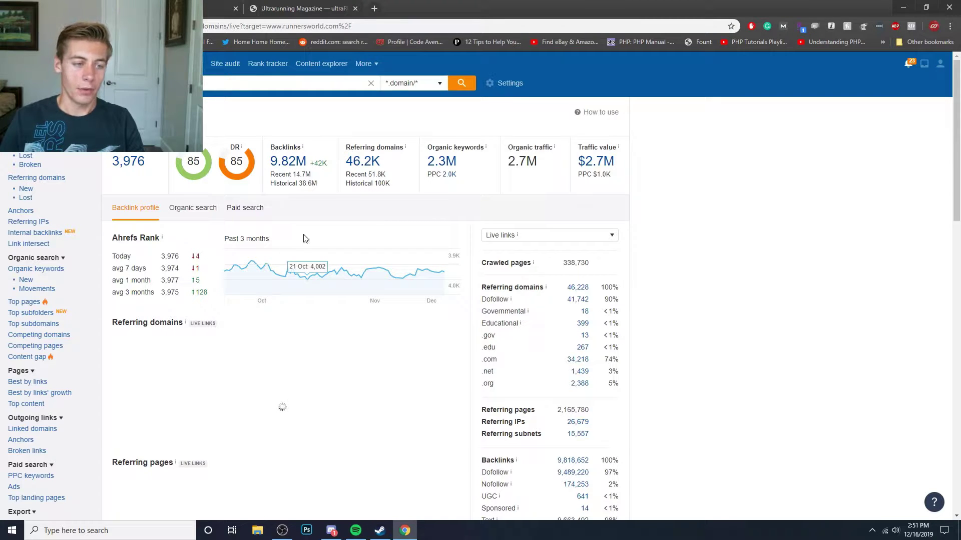
click(196, 214)
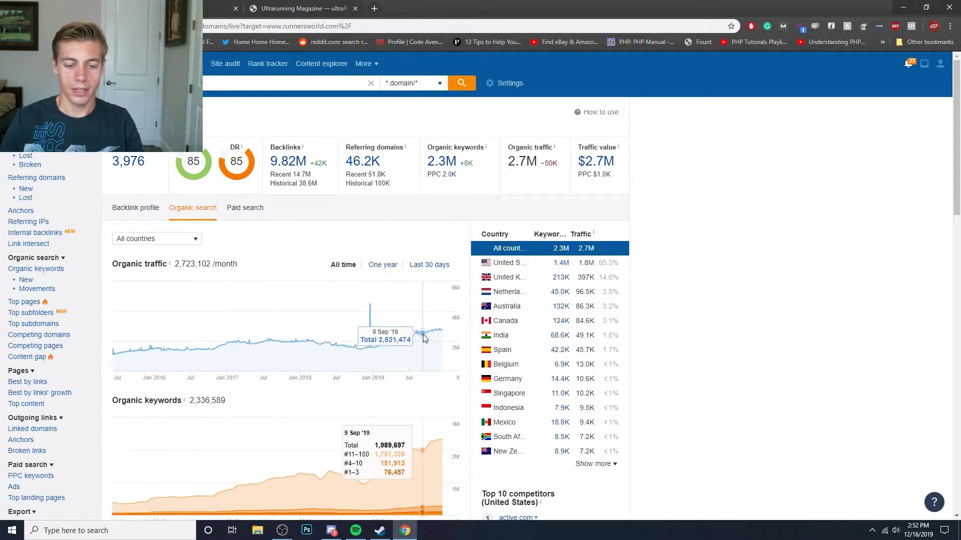
scroll(380, 340, down, 1)
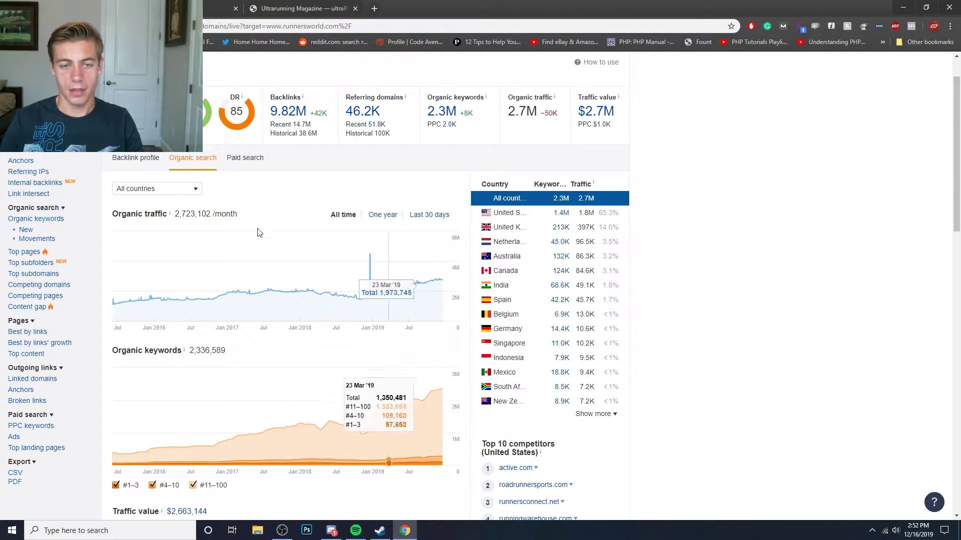
scroll(235, 225, down, 1)
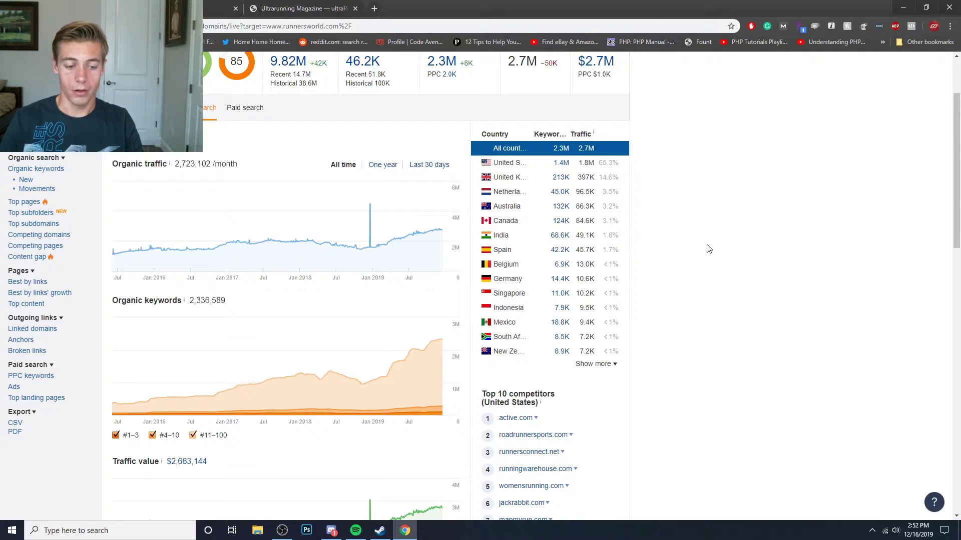
scroll(708, 249, down, 4)
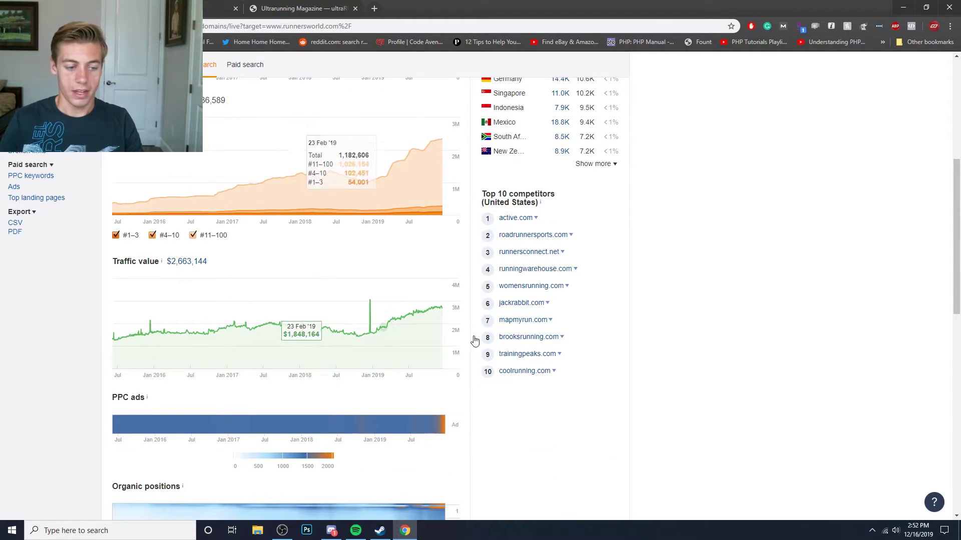
scroll(481, 340, down, 5)
scroll(488, 343, down, 5)
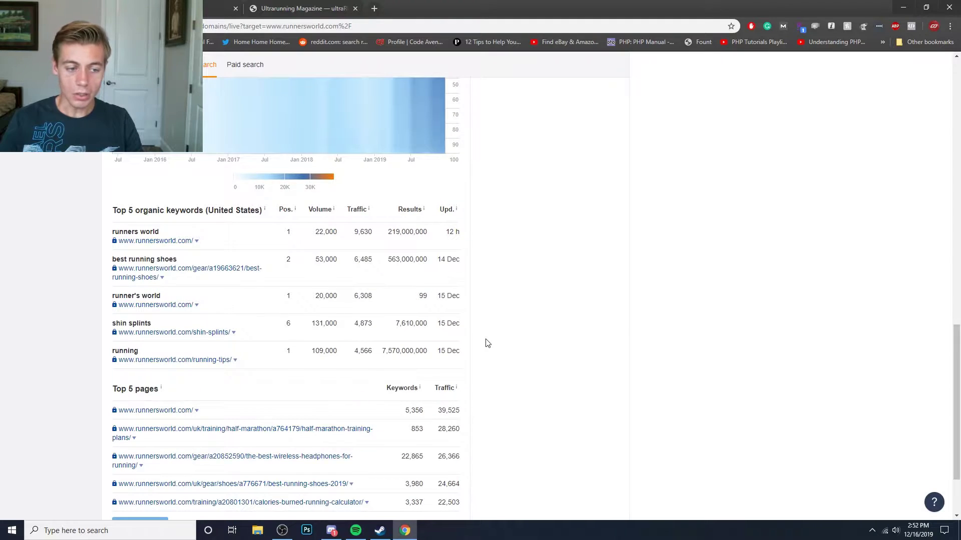
scroll(487, 343, up, 15)
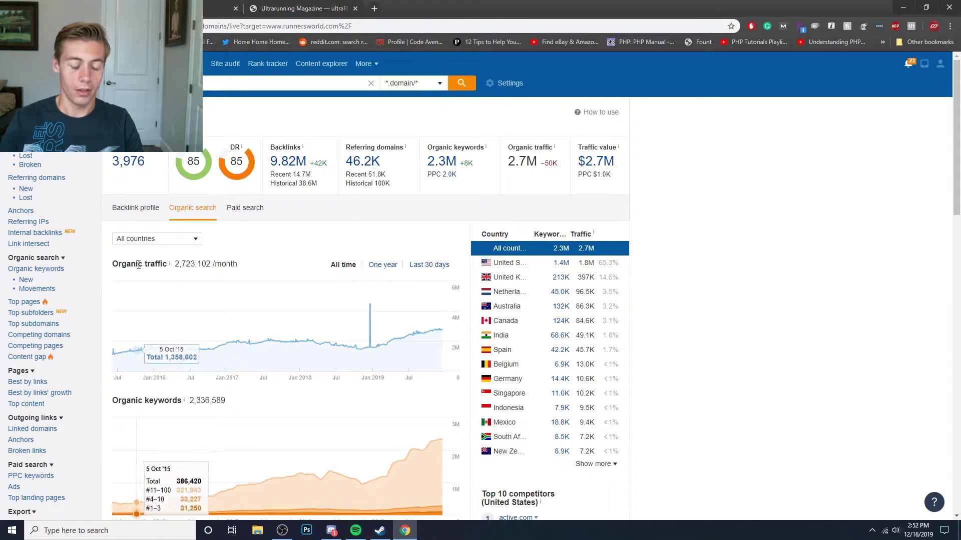
Step: Limit the organic search charts to one year and examine the traffic, keyword and position trends
click(379, 267)
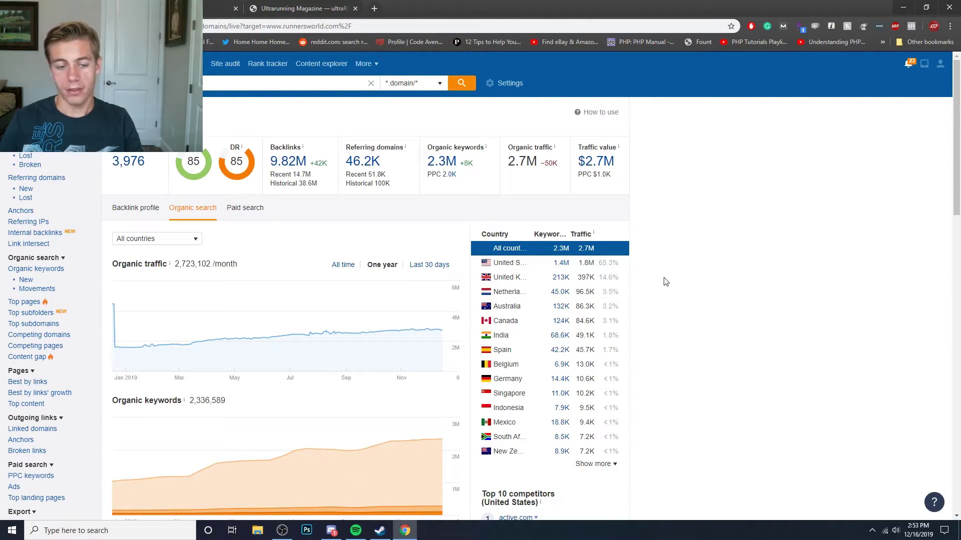
scroll(665, 281, down, 2)
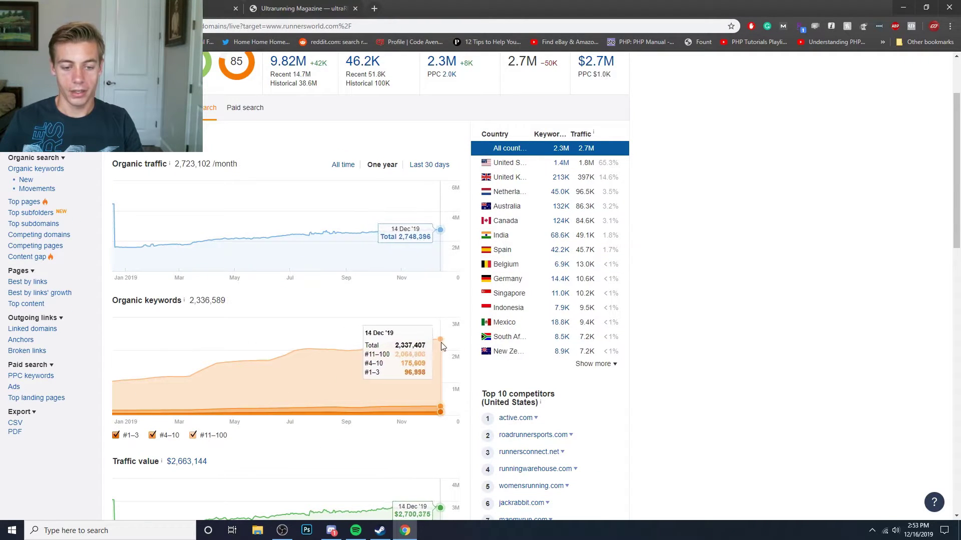
scroll(730, 292, down, 1)
scroll(731, 291, down, 15)
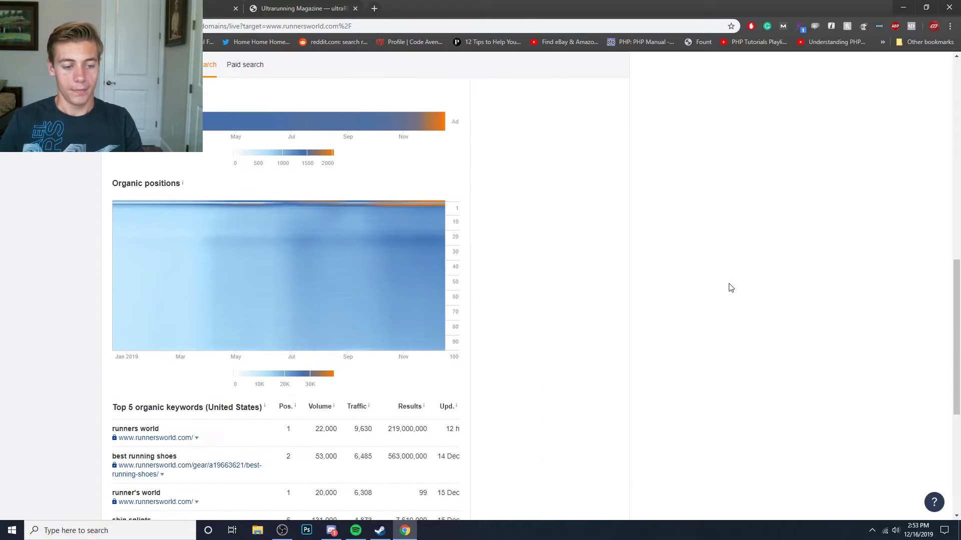
scroll(731, 288, up, 20)
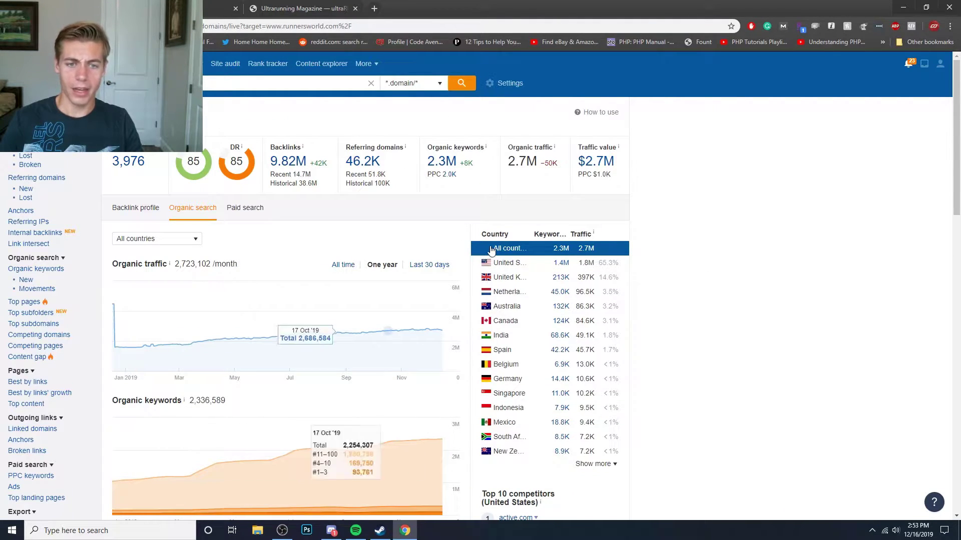
Step: Open the full organic keywords report for runnersworld.com
click(443, 162)
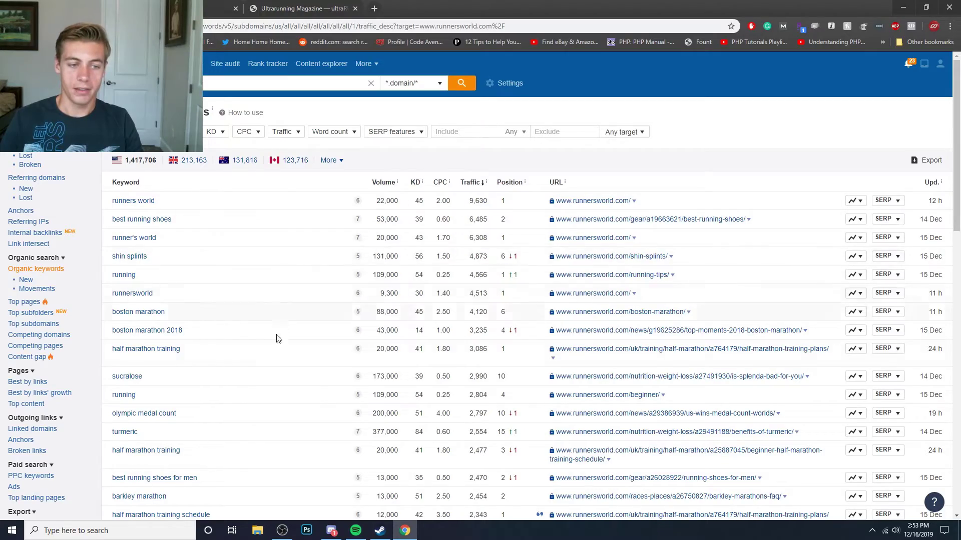
Step: Look through the organic keywords that runnersworld.com ranks for, along with their volume, difficulty and positions
scroll(230, 280, down, 20)
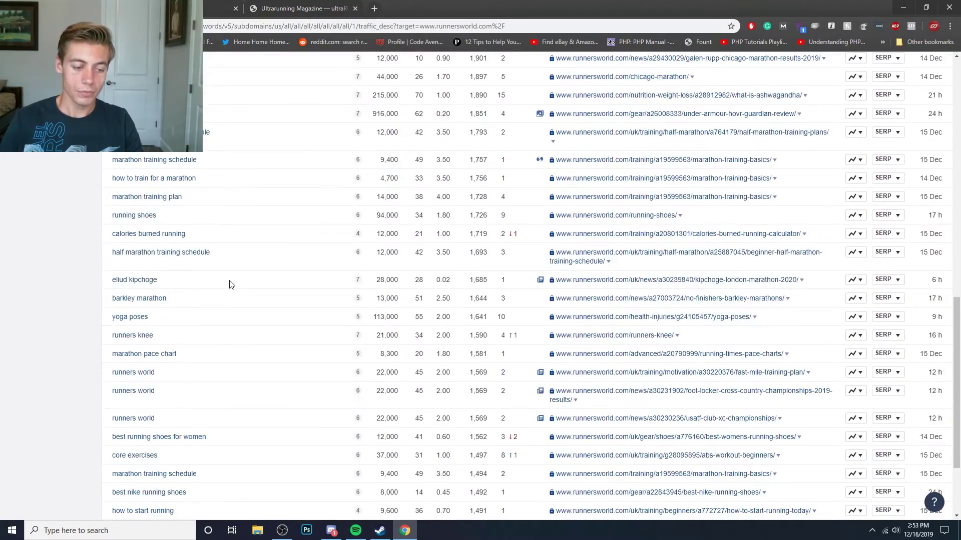
scroll(229, 284, up, 20)
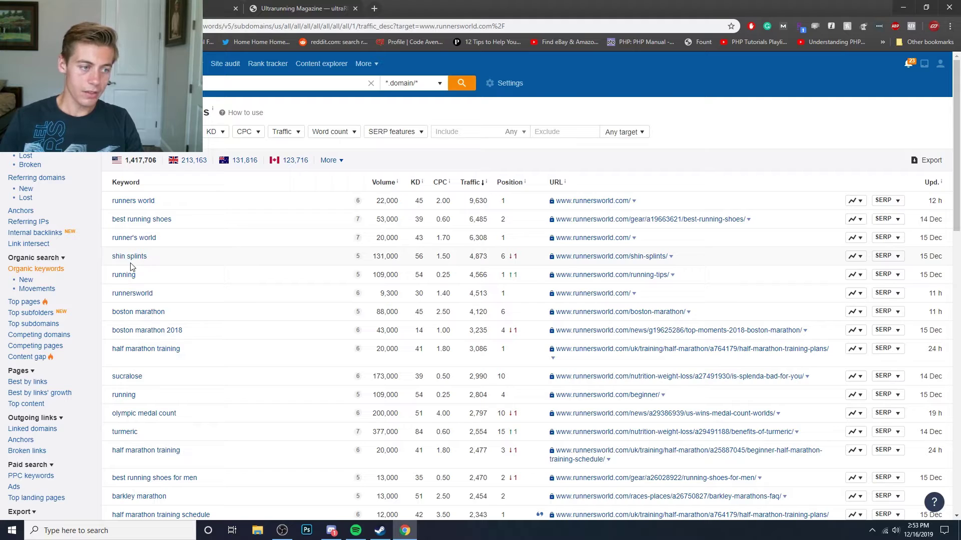
Step: Open the Best by links report for runnersworld.com and examine which pages attract the most referring domains and external links
scroll(98, 250, down, 1)
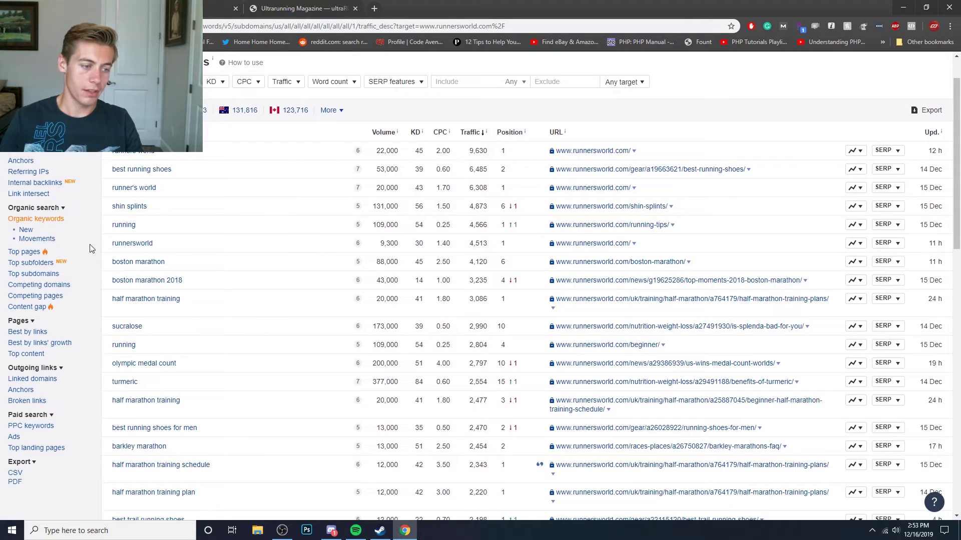
click(43, 334)
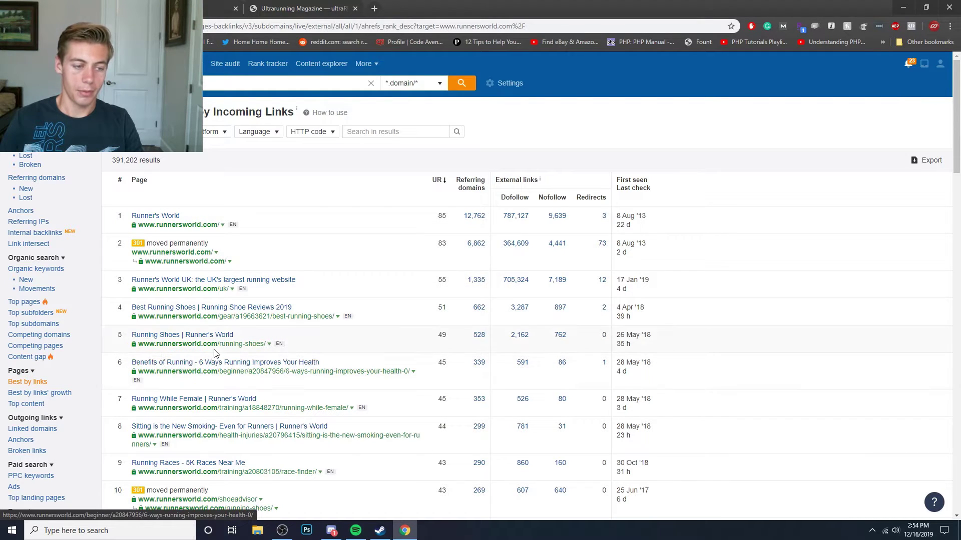
scroll(181, 307, down, 1)
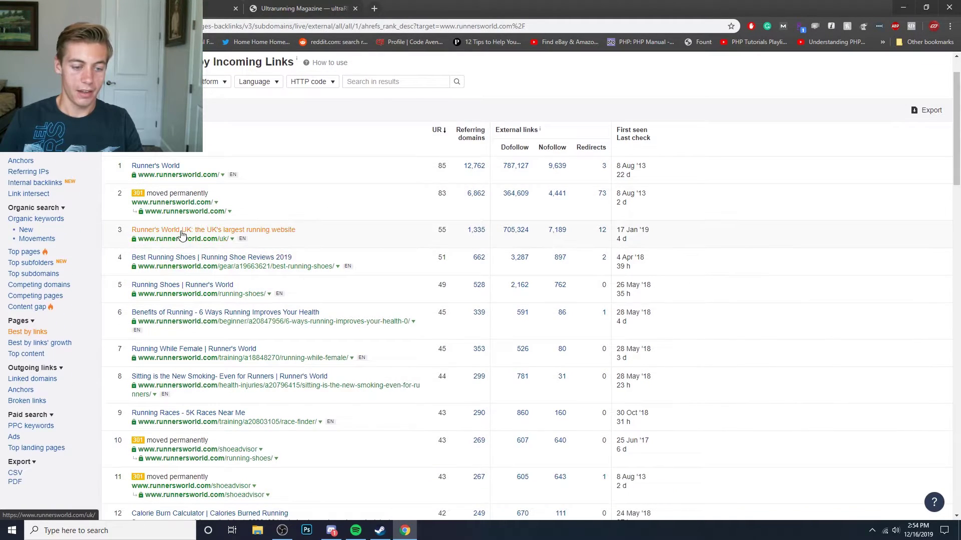
scroll(180, 241, down, 3)
scroll(179, 300, down, 5)
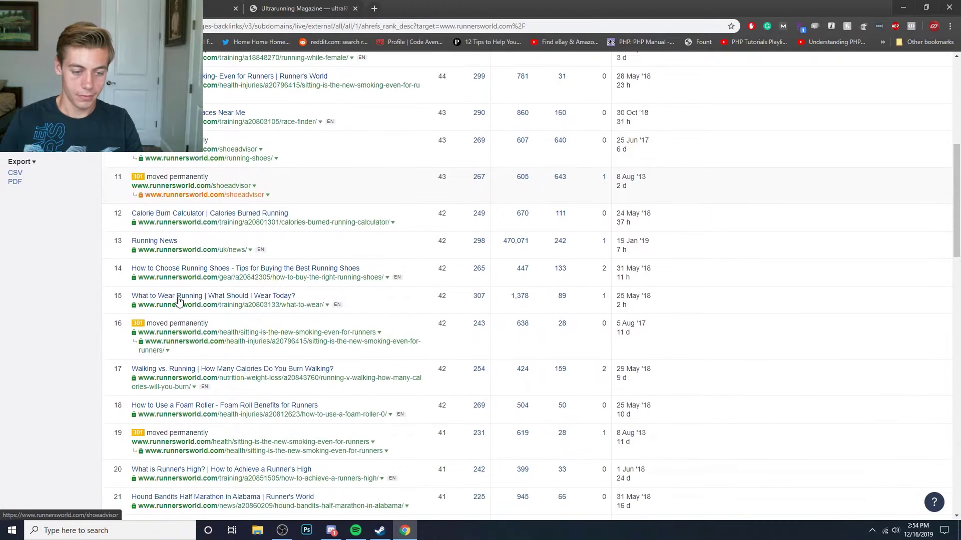
scroll(178, 300, down, 4)
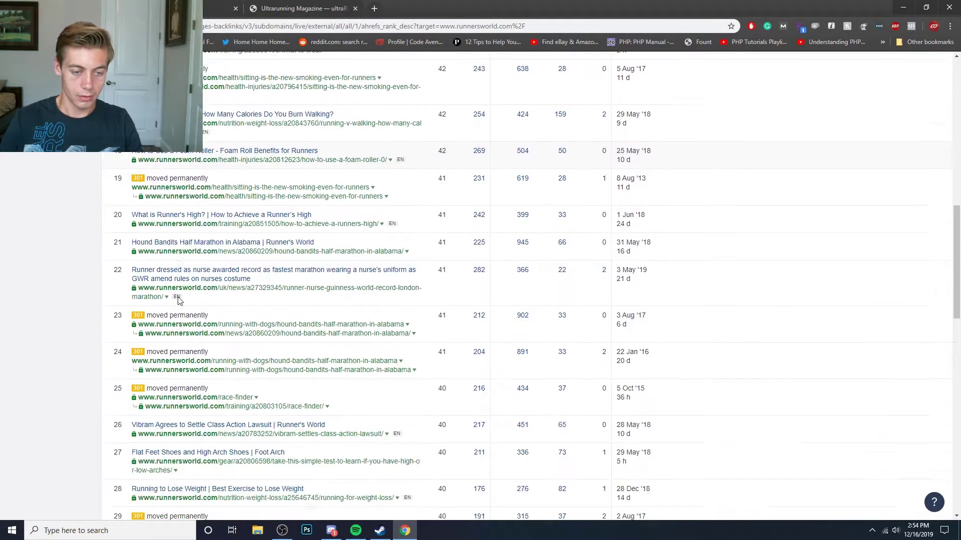
scroll(345, 213, down, 6)
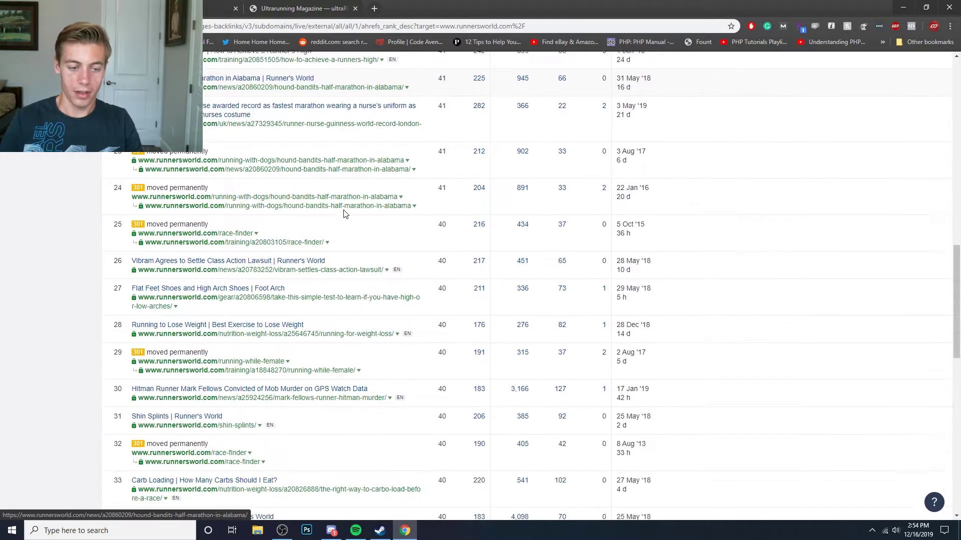
scroll(344, 214, down, 4)
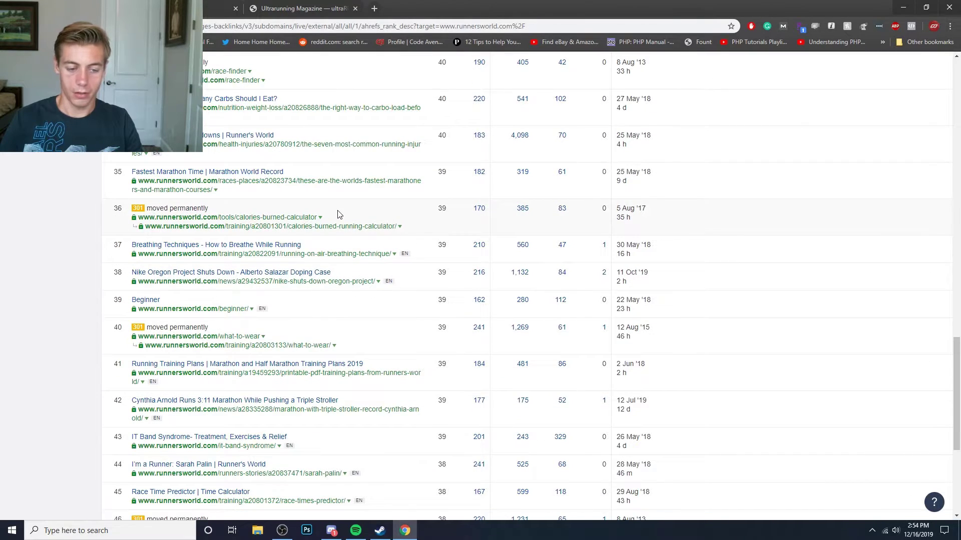
scroll(317, 375, down, 5)
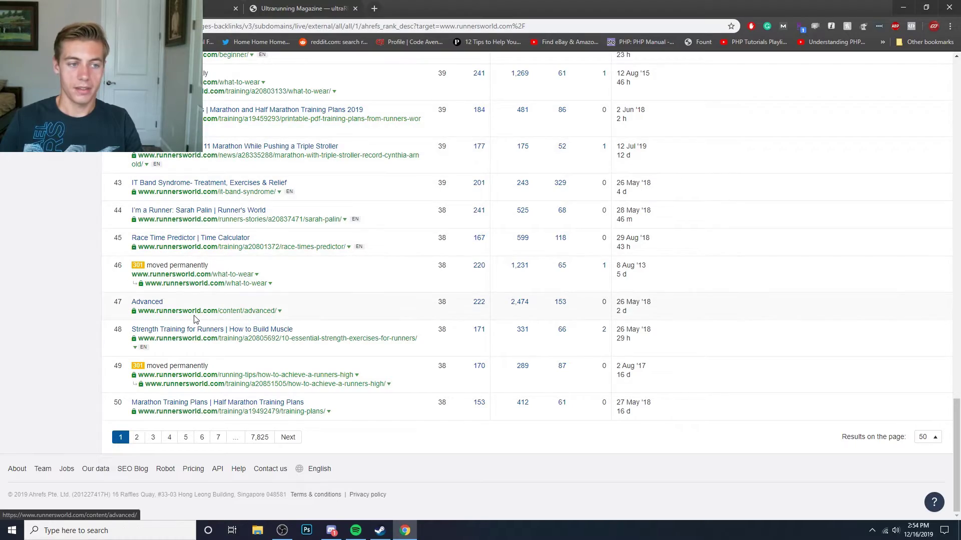
scroll(195, 320, up, 6)
scroll(195, 320, up, 20)
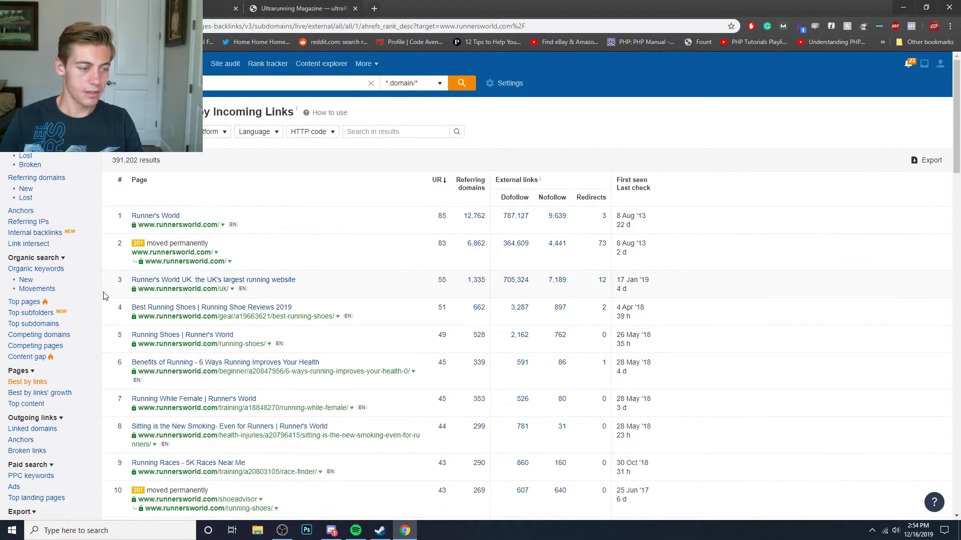
Step: View the Top content report for runnersworld.com, followed by its Top pages report
scroll(103, 300, down, 1)
click(27, 353)
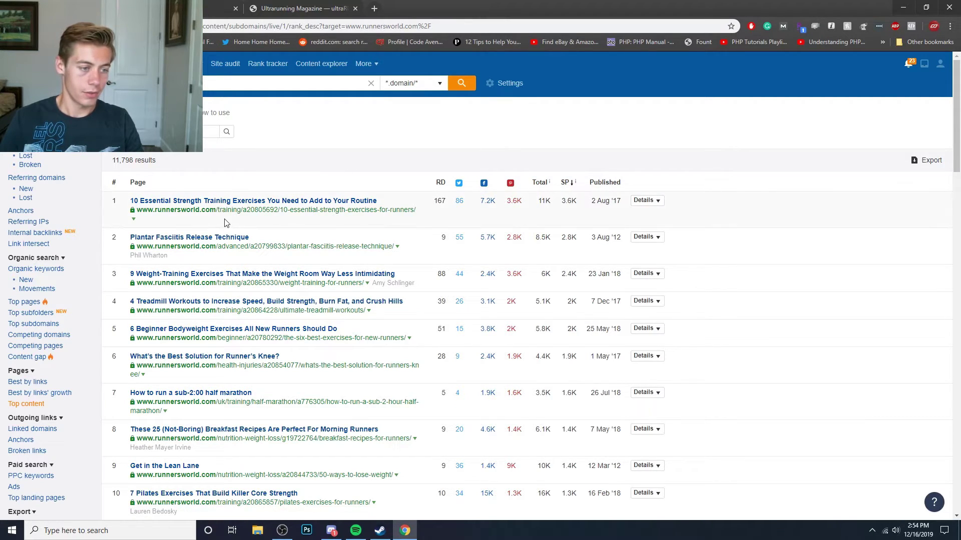
scroll(105, 248, down, 1)
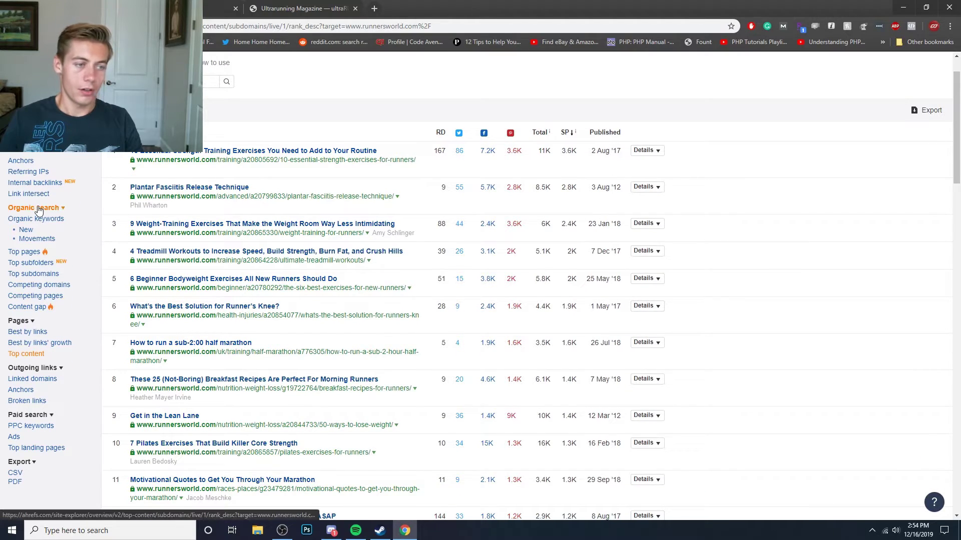
click(24, 253)
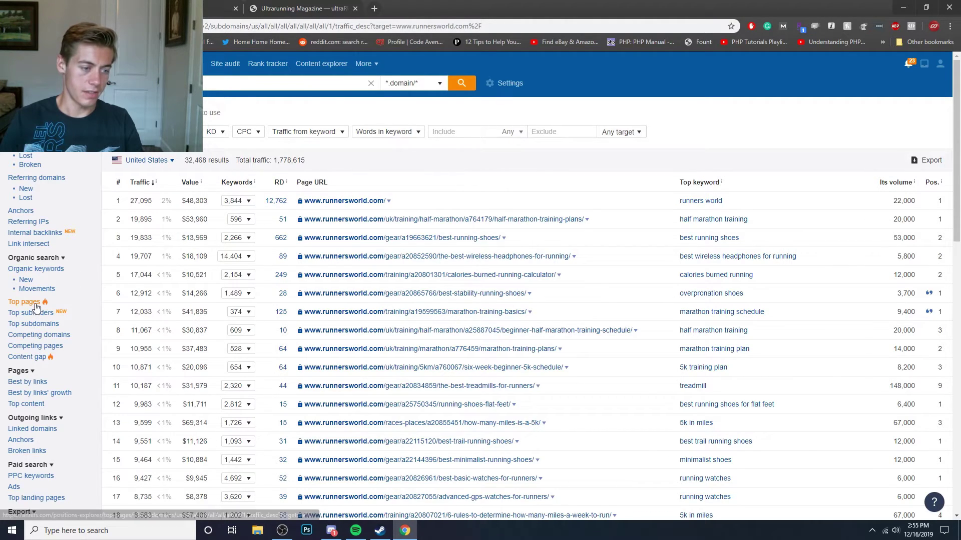
click(40, 360)
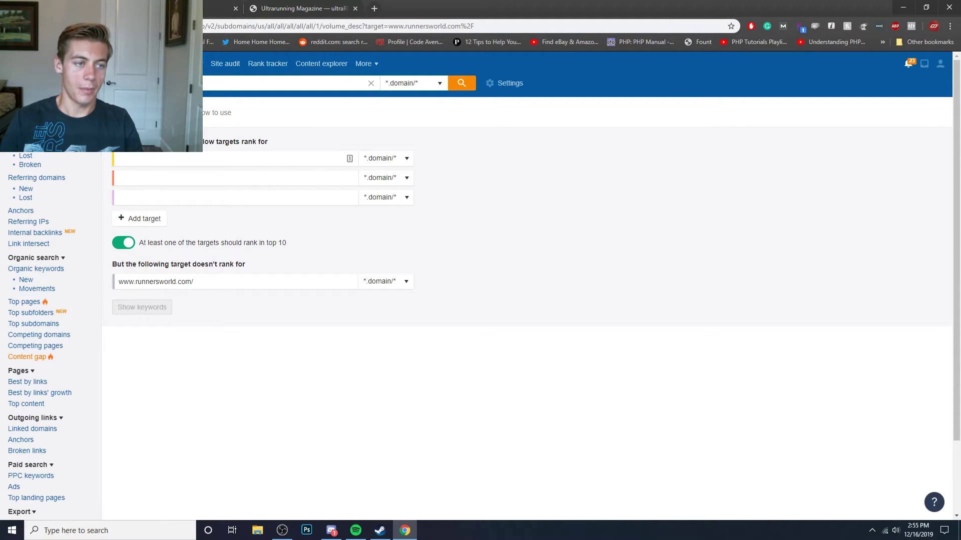
key(ctrl+w)
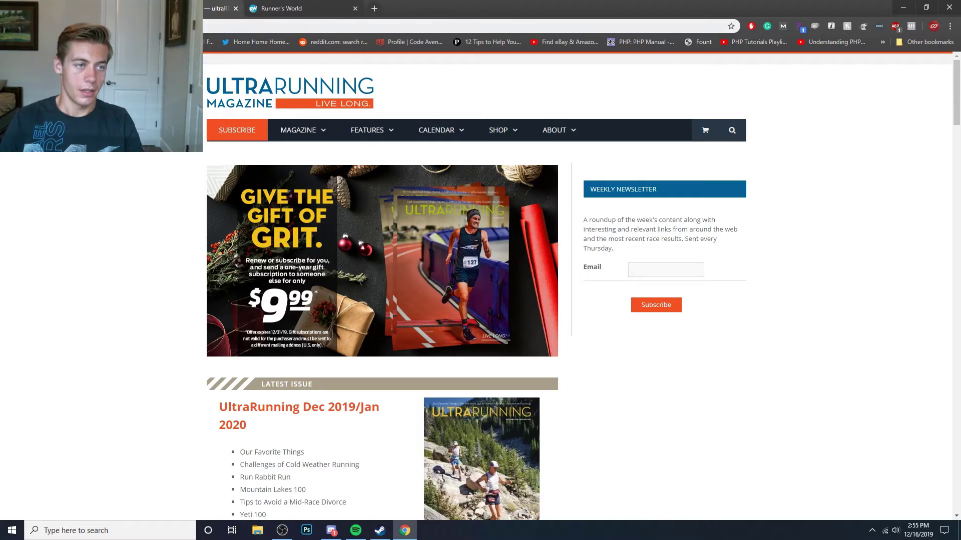
key(ctrl+shift+Tab)
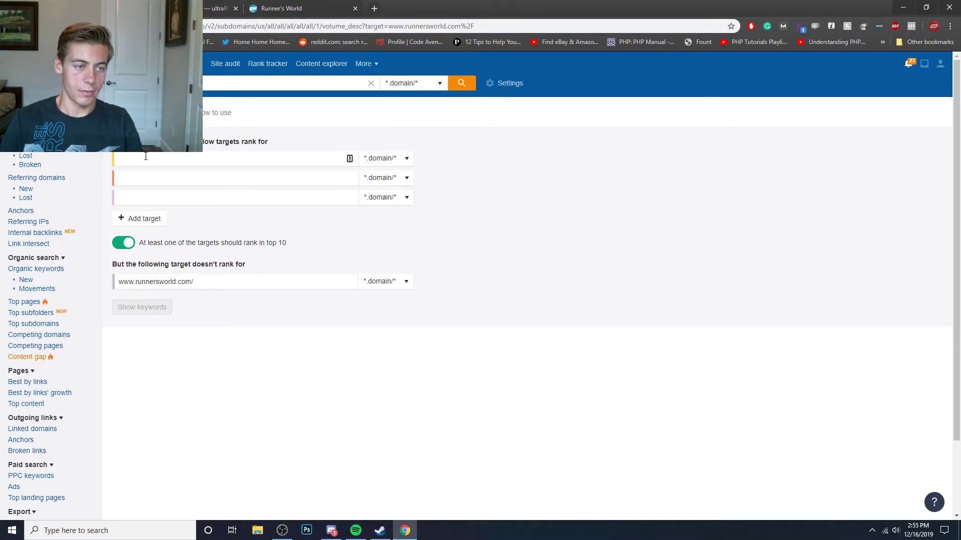
text(https://ultrarunning.com/)
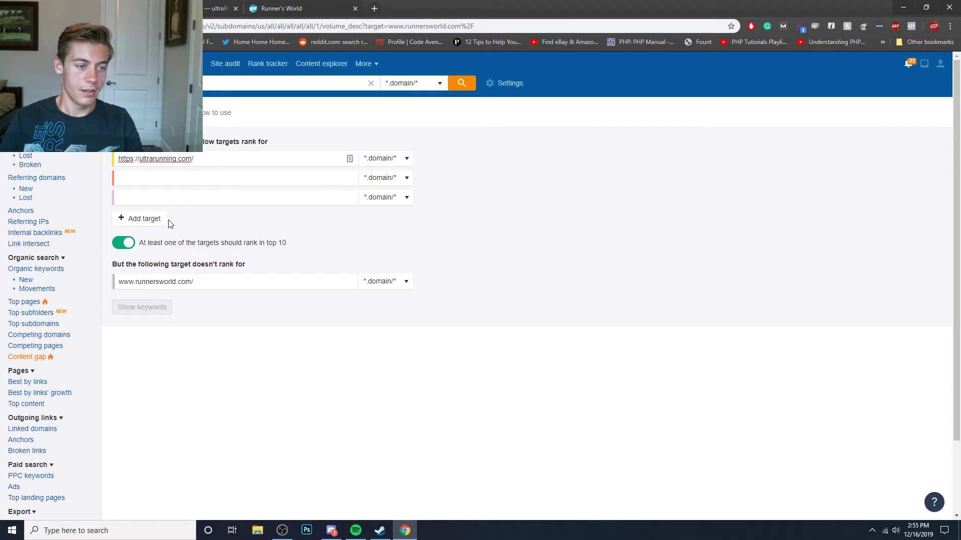
click(210, 226)
click(164, 308)
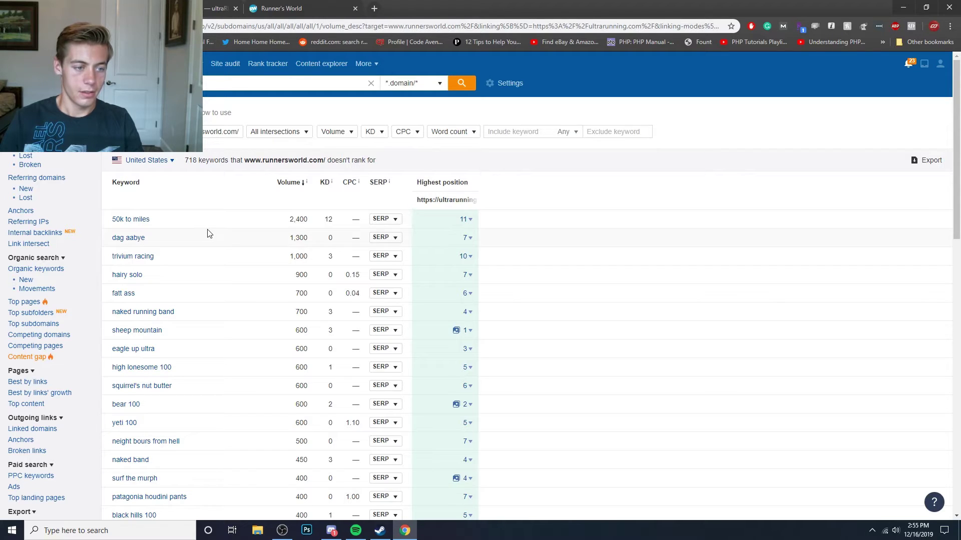
Step: Examine the content gap keywords that runnersworld.com doesn't rank for, including their volume, difficulty and highest position
triple_click(205, 161)
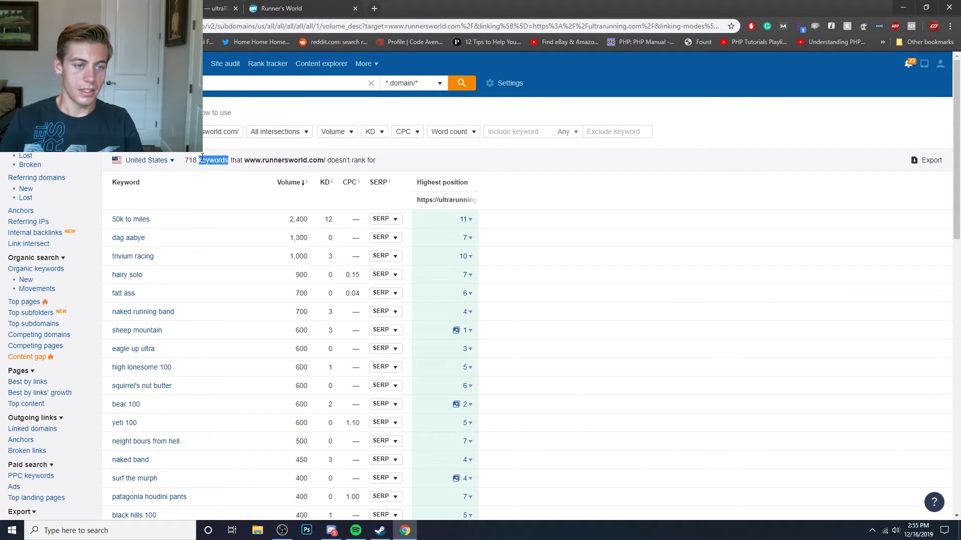
triple_click(265, 161)
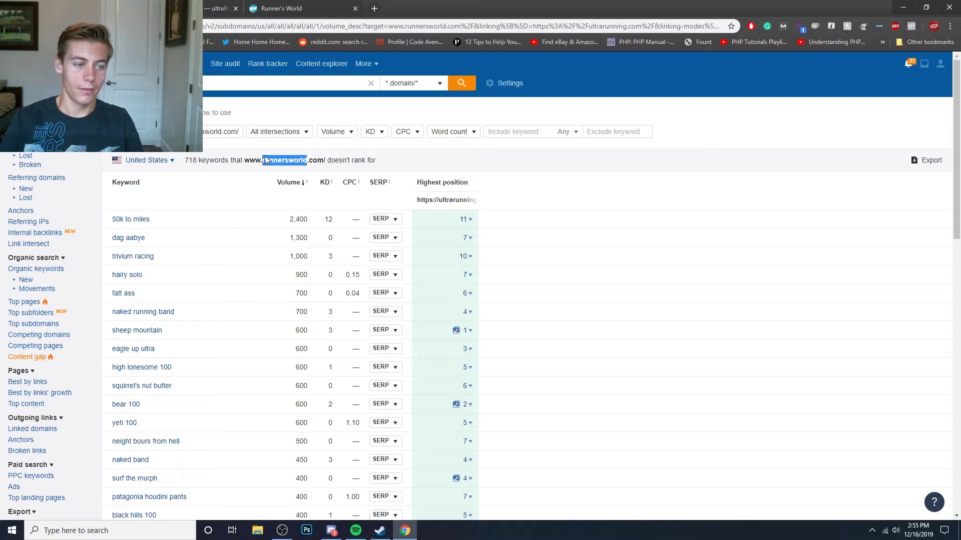
click(154, 200)
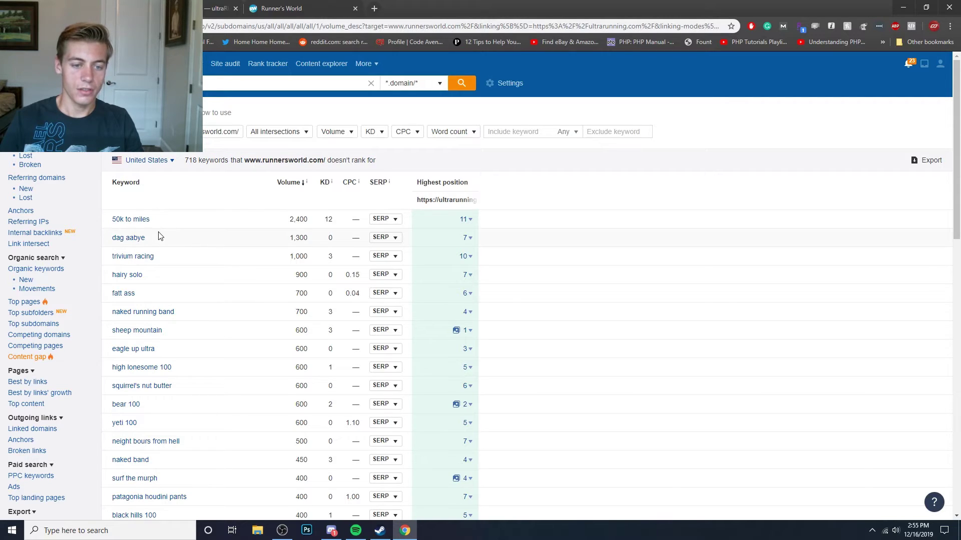
scroll(159, 235, down, 4)
scroll(159, 235, up, 4)
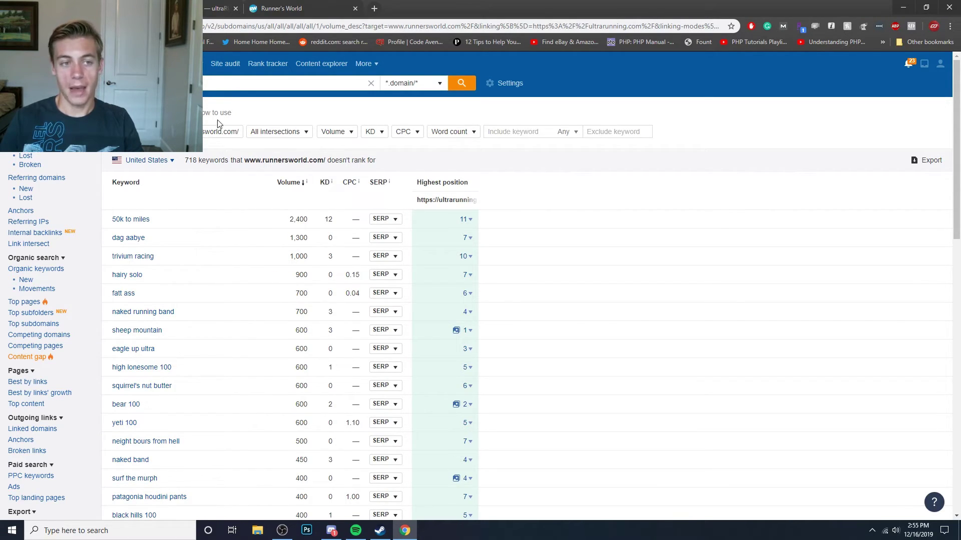
Step: Get the UltraRunning Magazine site's address from its open page and make ultrarunning.com the target domain in Site Explorer
click(218, 8)
click(70, 8)
click(311, 4)
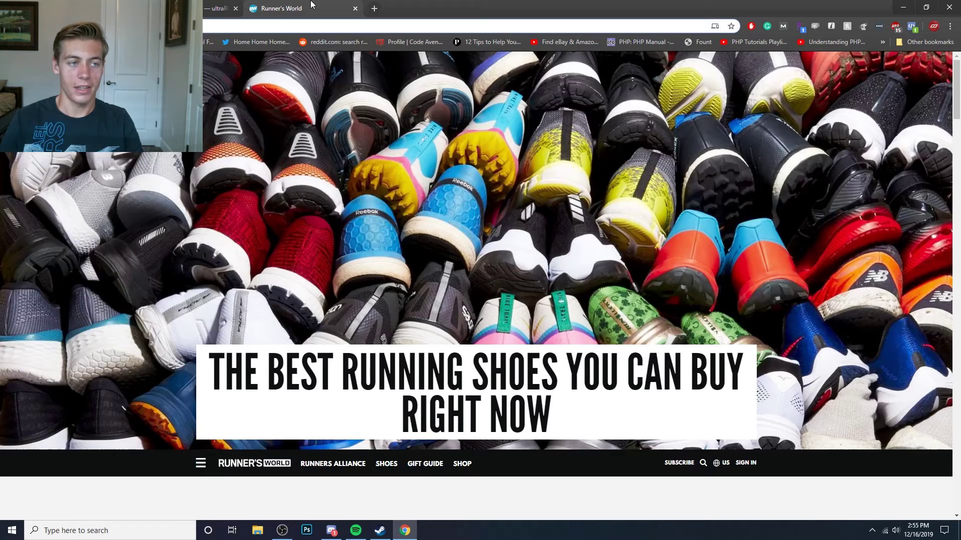
click(70, 8)
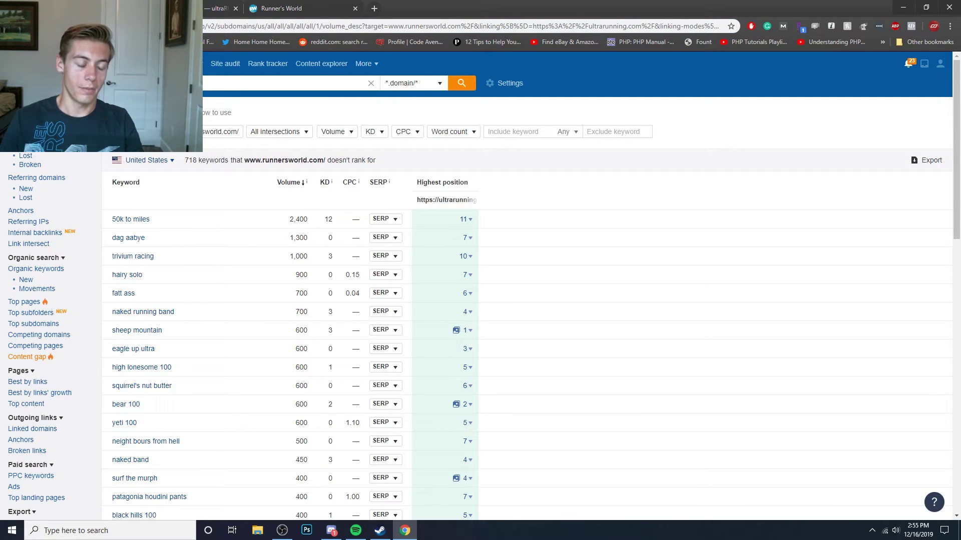
click(282, 8)
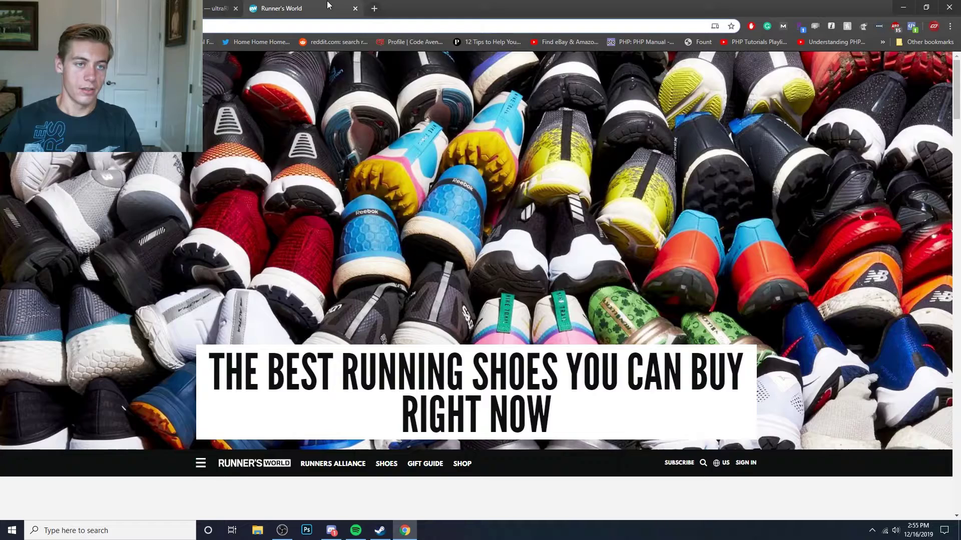
click(218, 8)
click(70, 8)
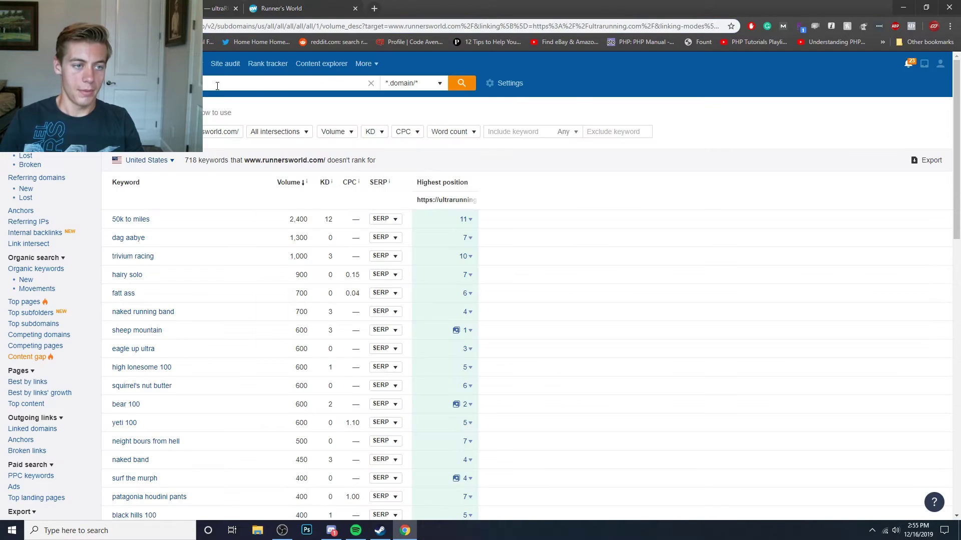
click(461, 86)
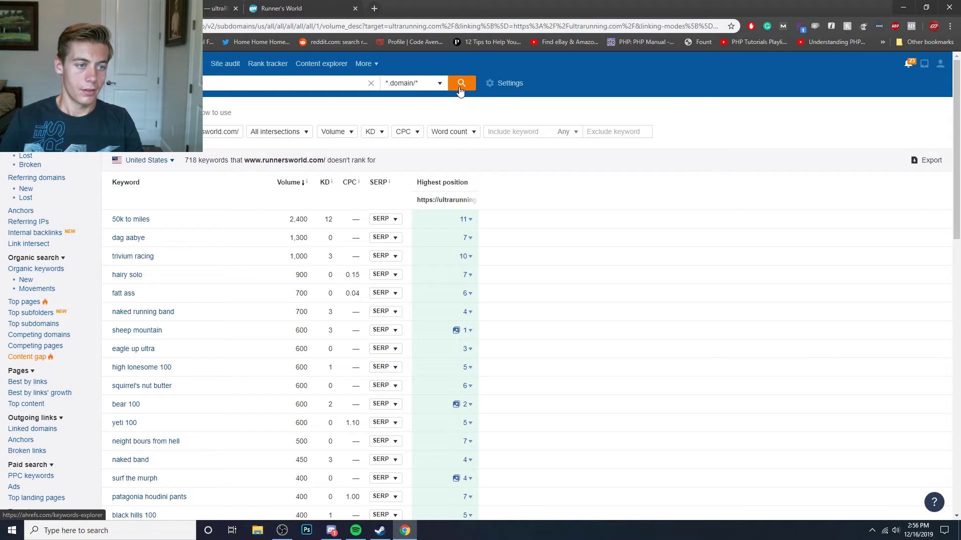
click(281, 8)
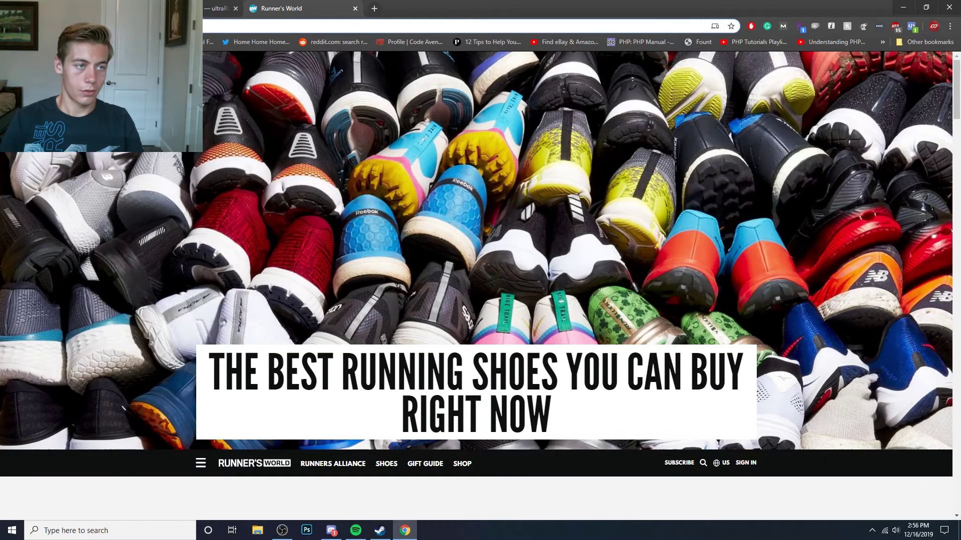
click(70, 8)
click(37, 362)
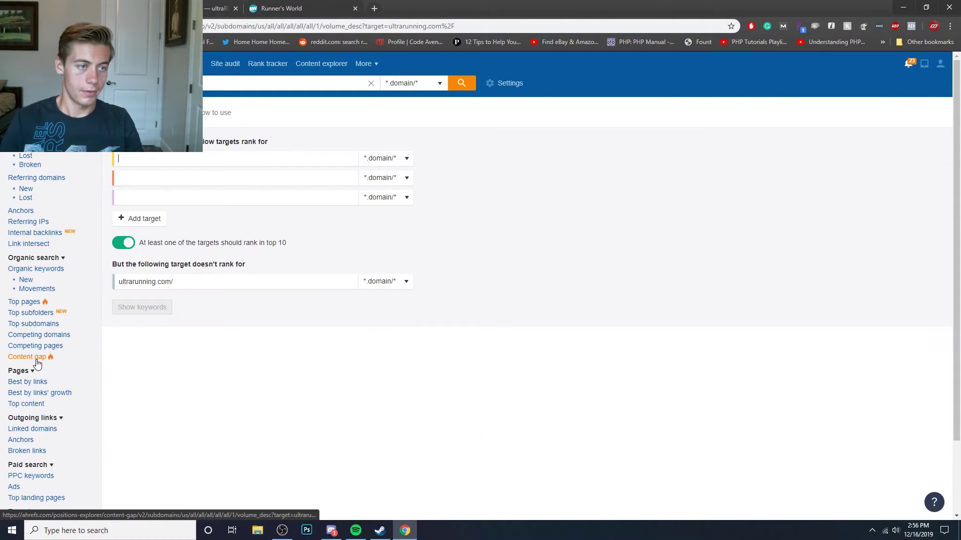
text(https://www.runnersworld.com/)
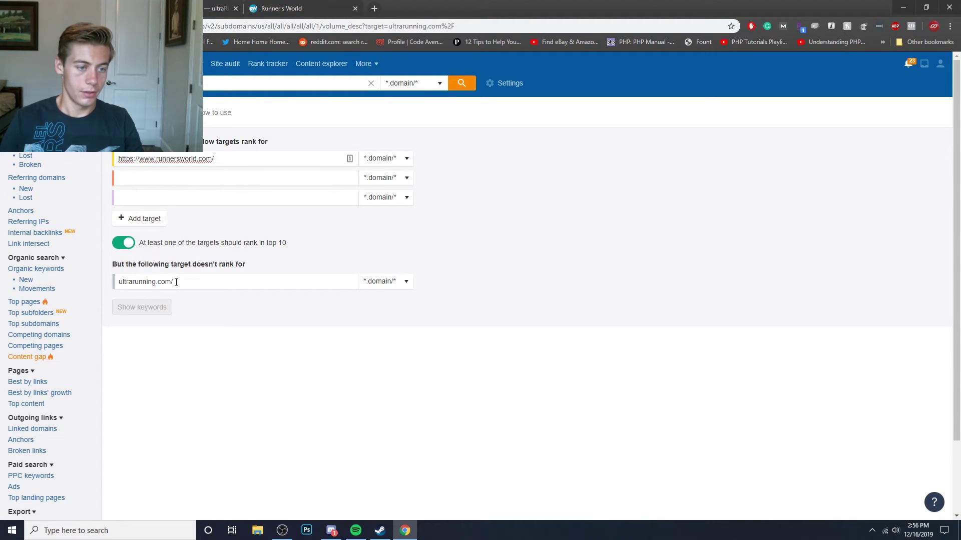
click(176, 282)
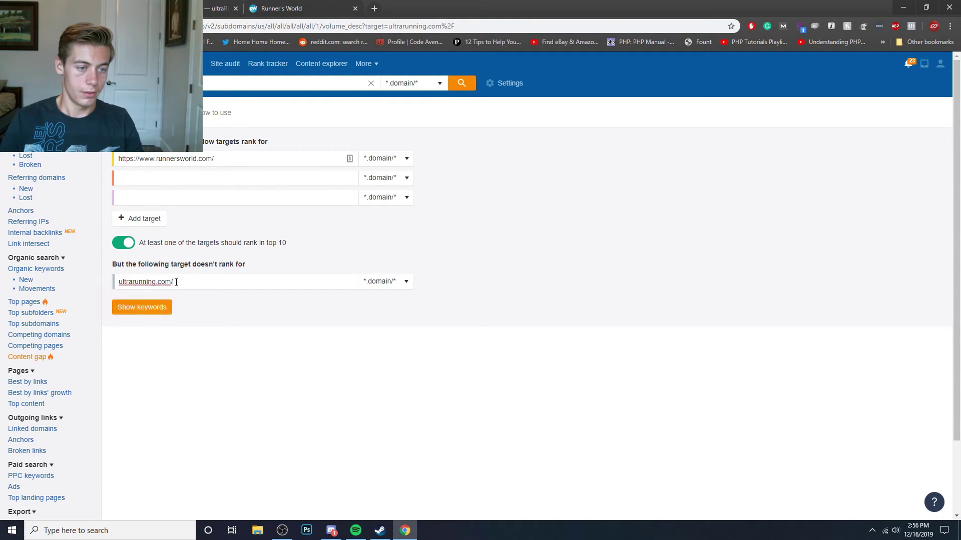
click(145, 307)
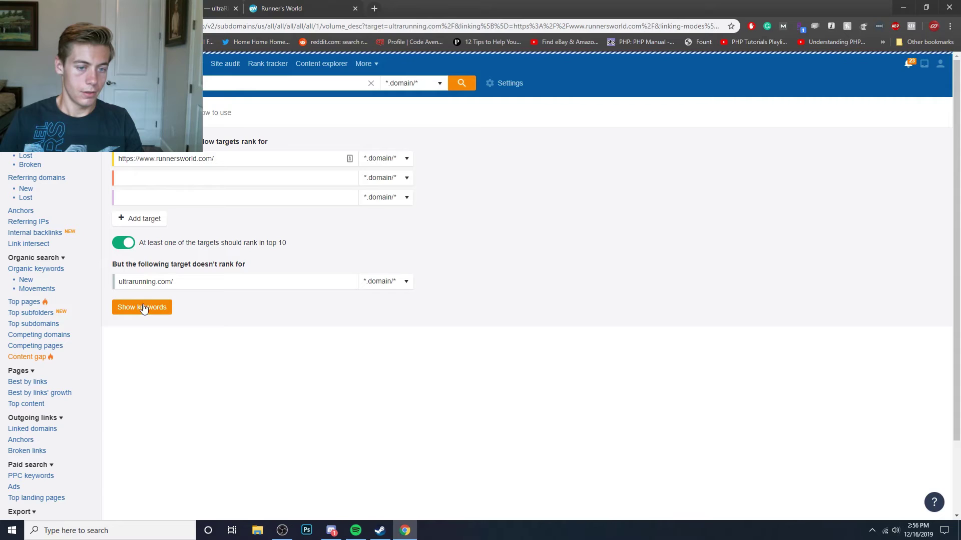
Step: Examine the content gap keywords that ultrarunning.com doesn't rank for, including high-volume topics and athlete names
drag(185, 160, 224, 161)
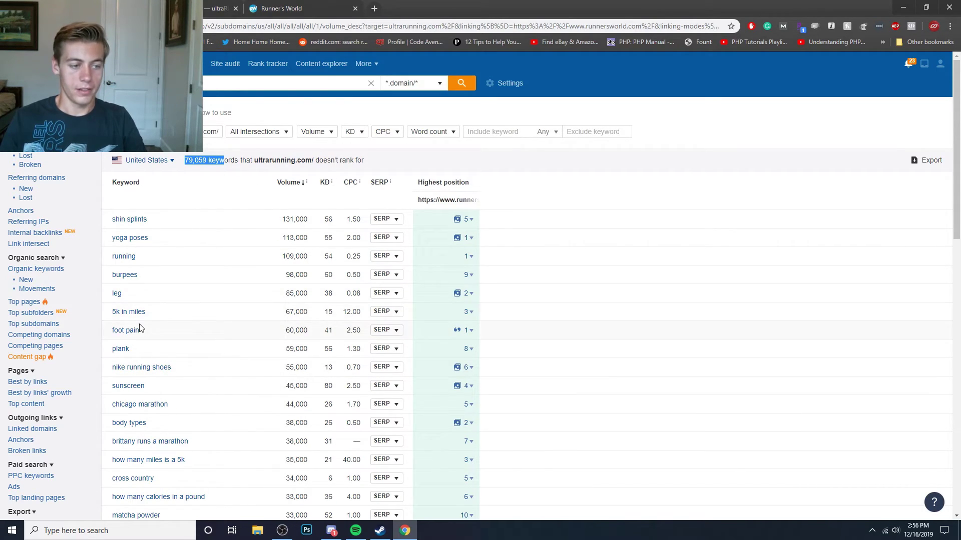
triple_click(151, 222)
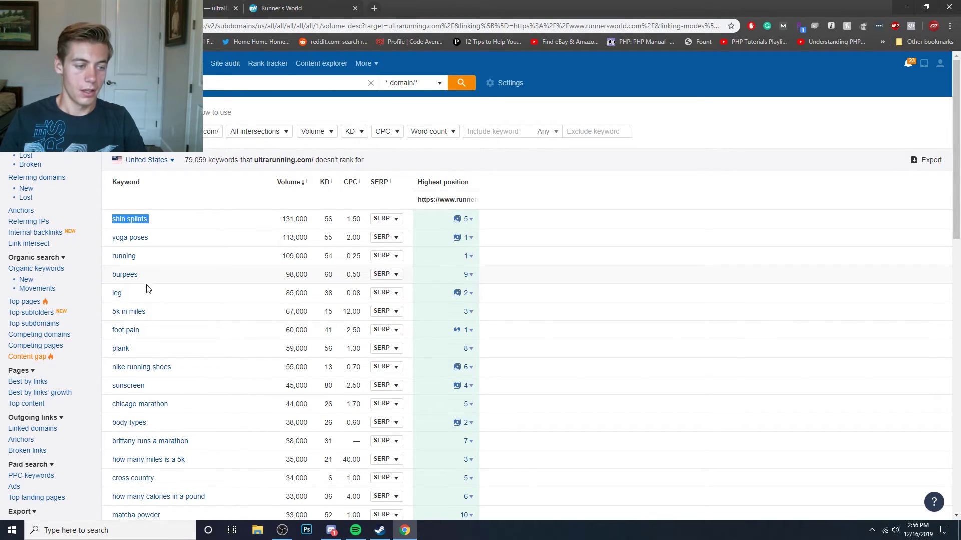
triple_click(159, 318)
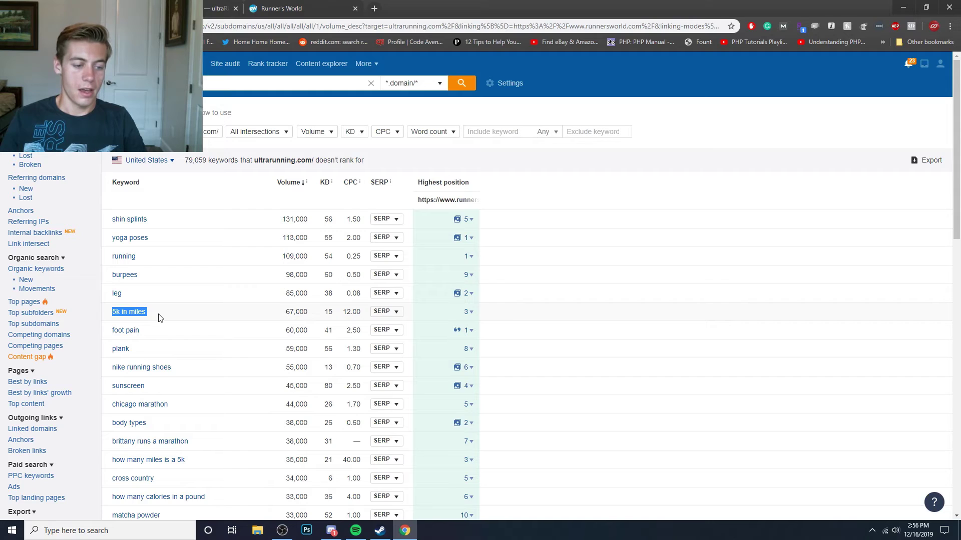
scroll(160, 318, down, 2)
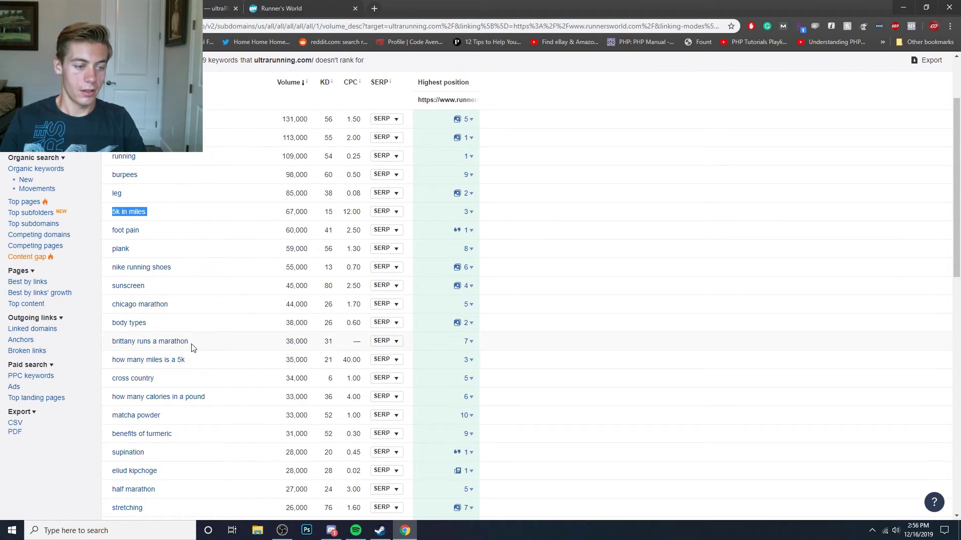
scroll(192, 345, down, 2)
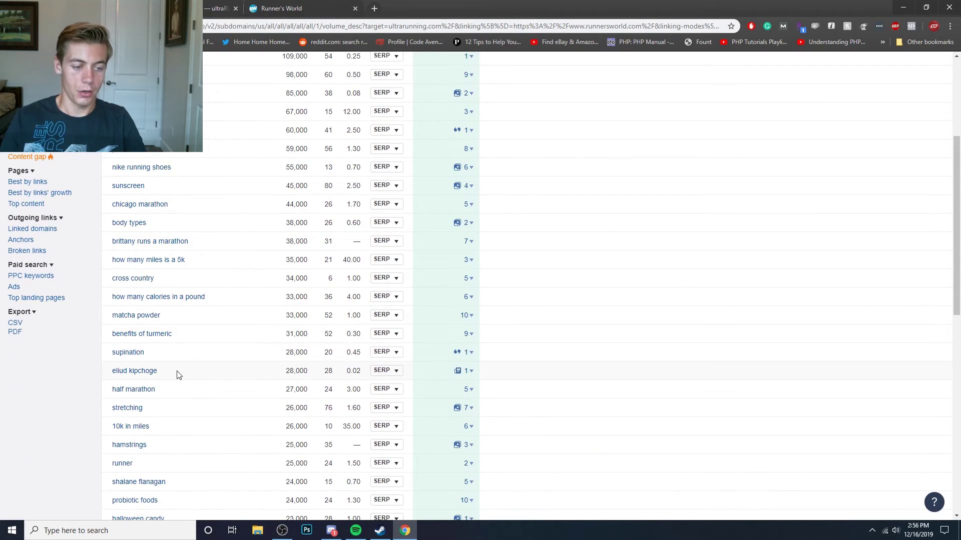
triple_click(178, 375)
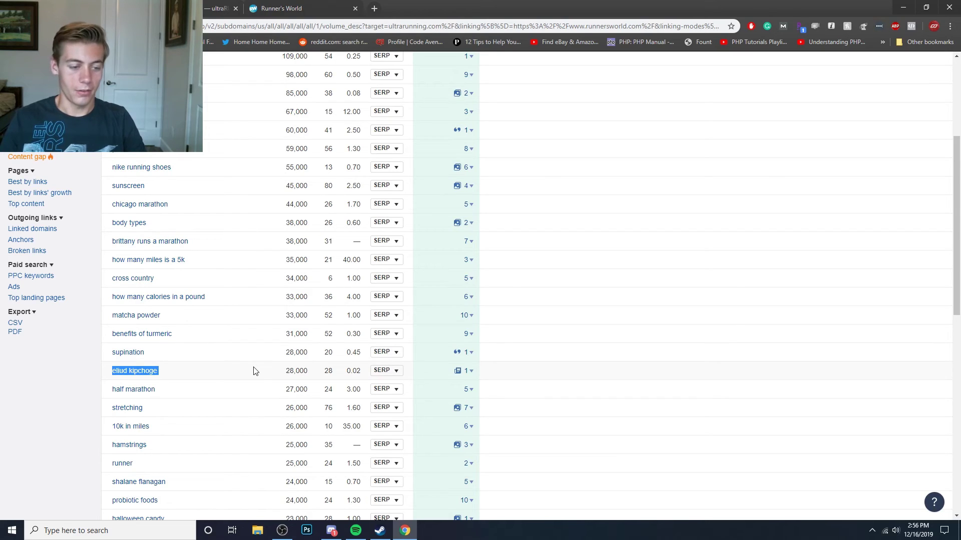
scroll(253, 371, up, 4)
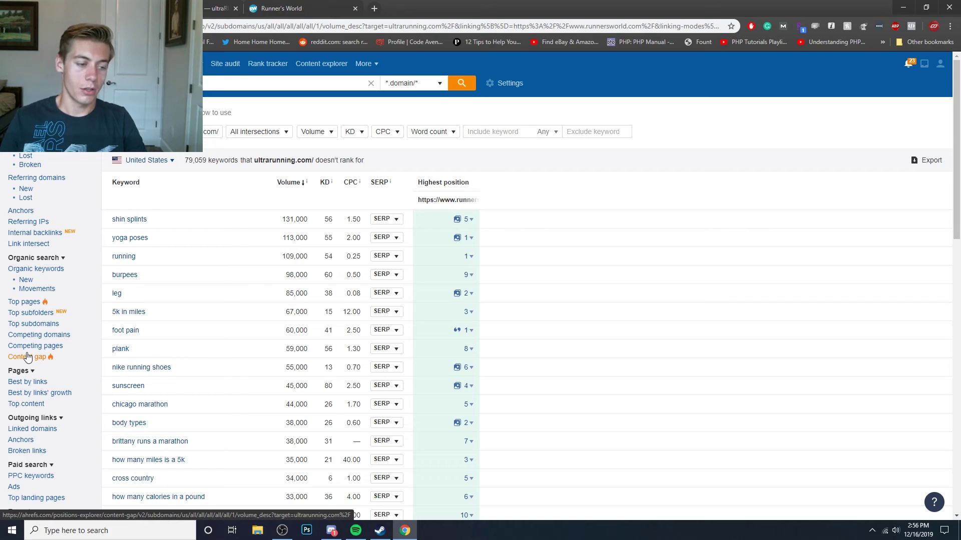
Step: Open the Site Explorer overview report for ultrarunning.com
scroll(28, 356, down, 3)
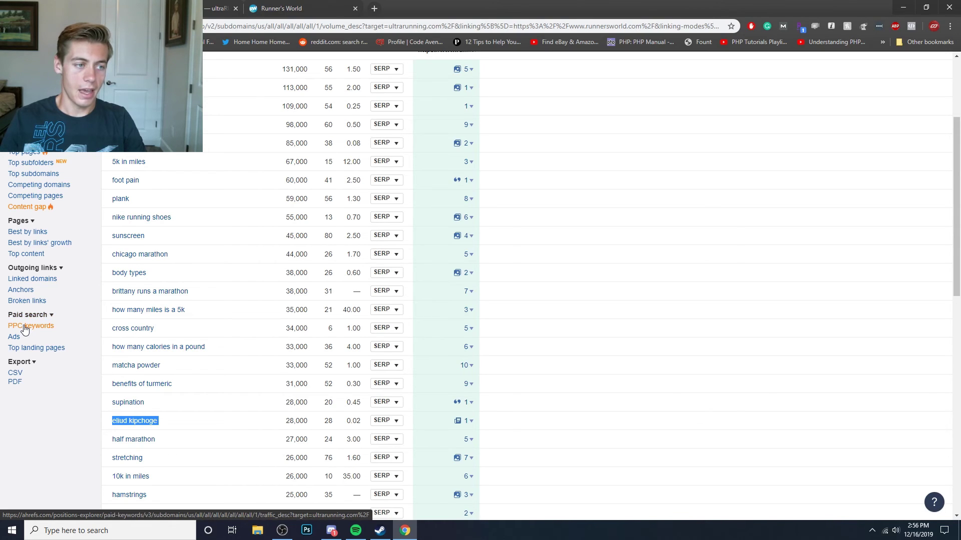
scroll(24, 330, up, 3)
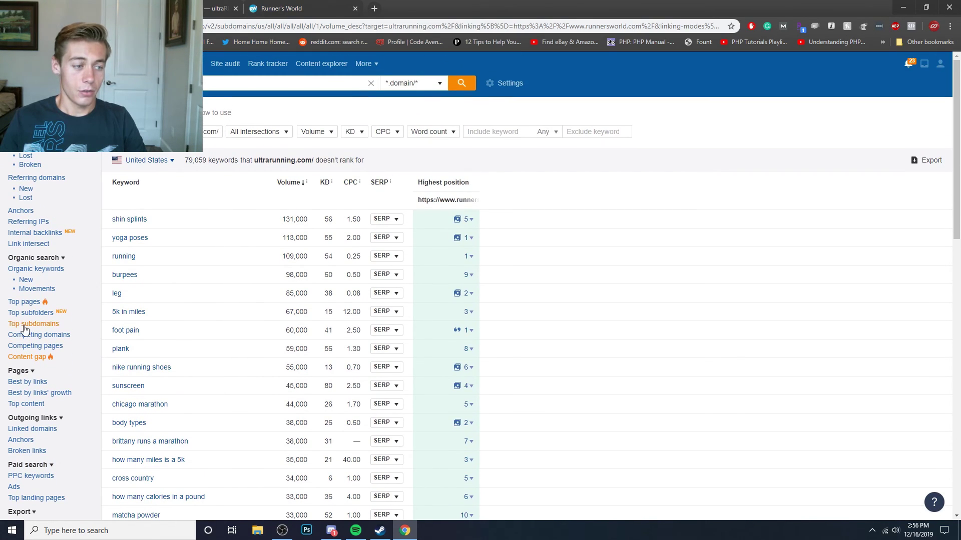
click(24, 325)
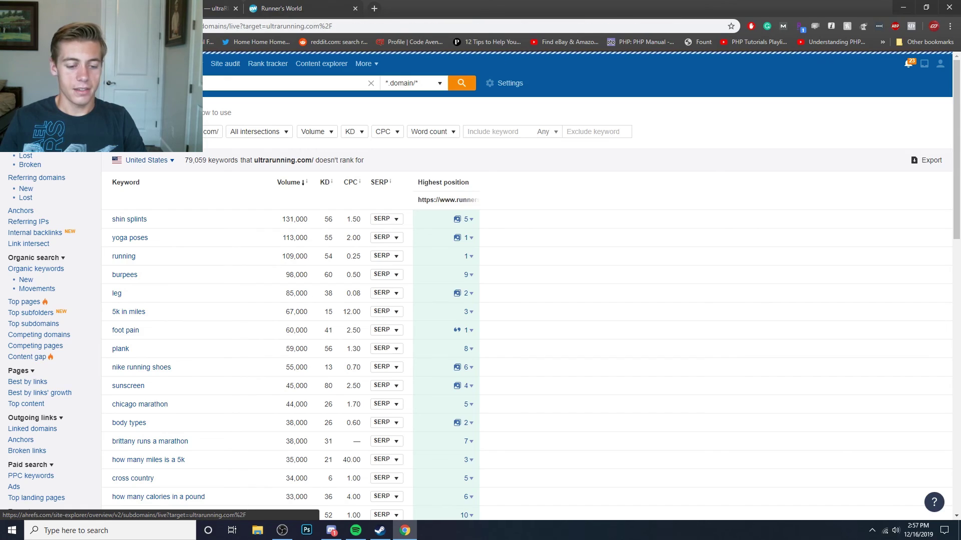